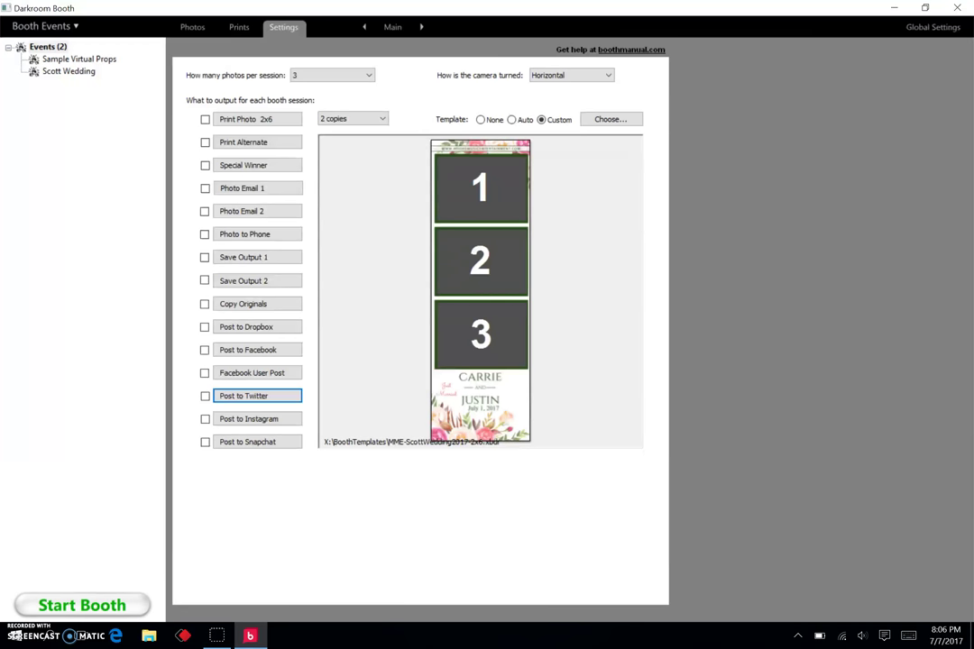
Step: Create a new booth event named "test event", keeping the default date
{"action": "left_click", "coordinate": [58, 26]}
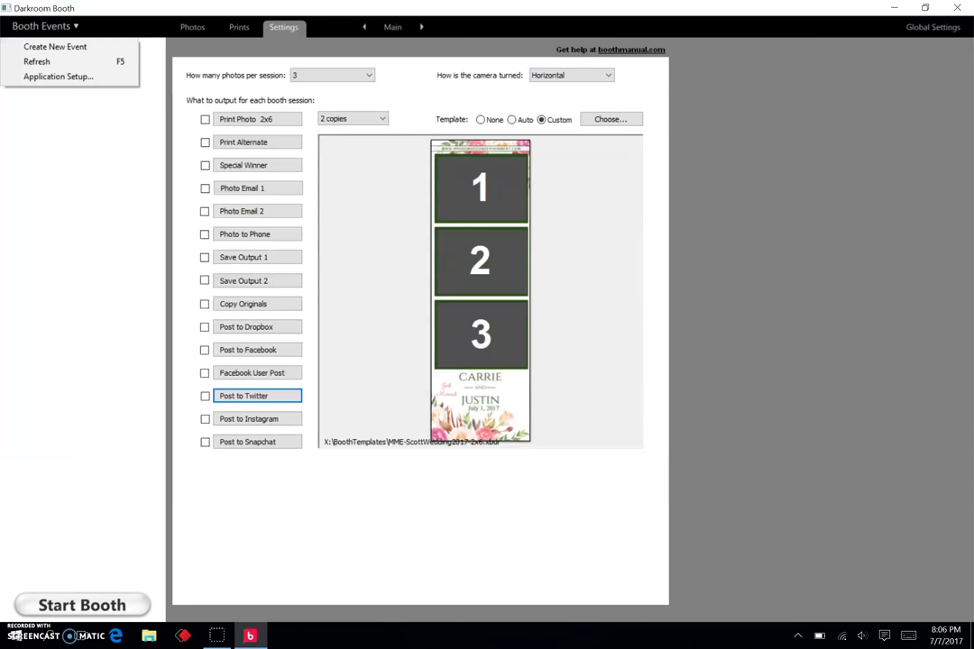
{"action": "left_click", "coordinate": [55, 46]}
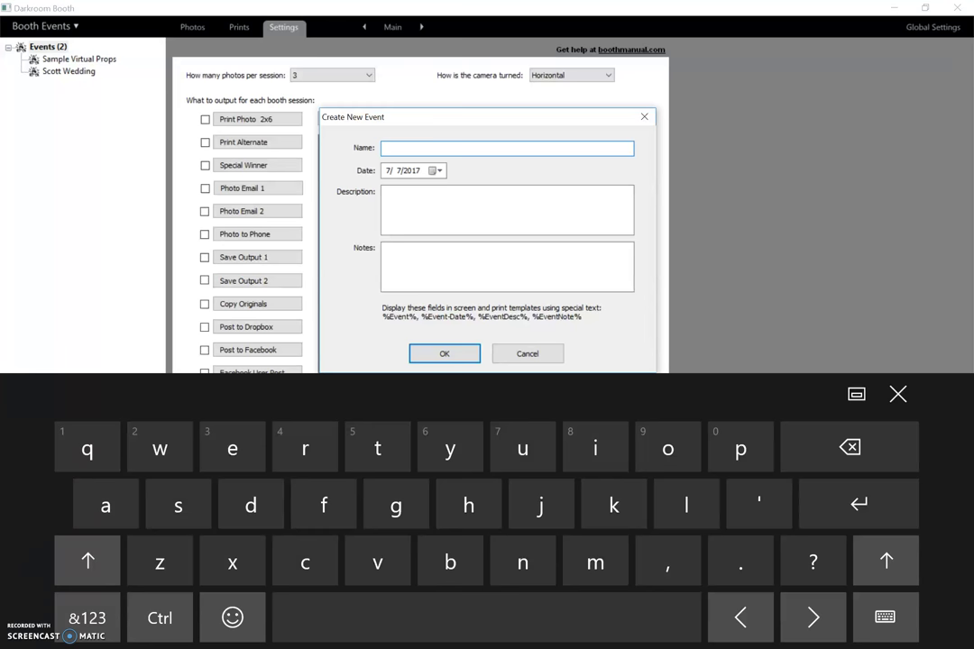
{"action": "type", "text": "test"}
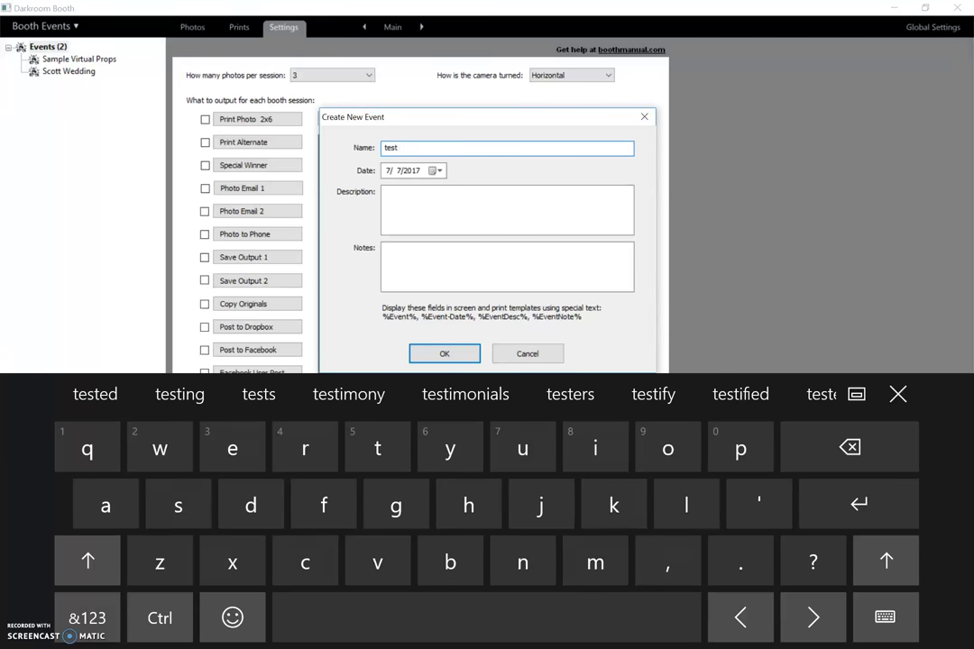
{"action": "type", "text": " eve"}
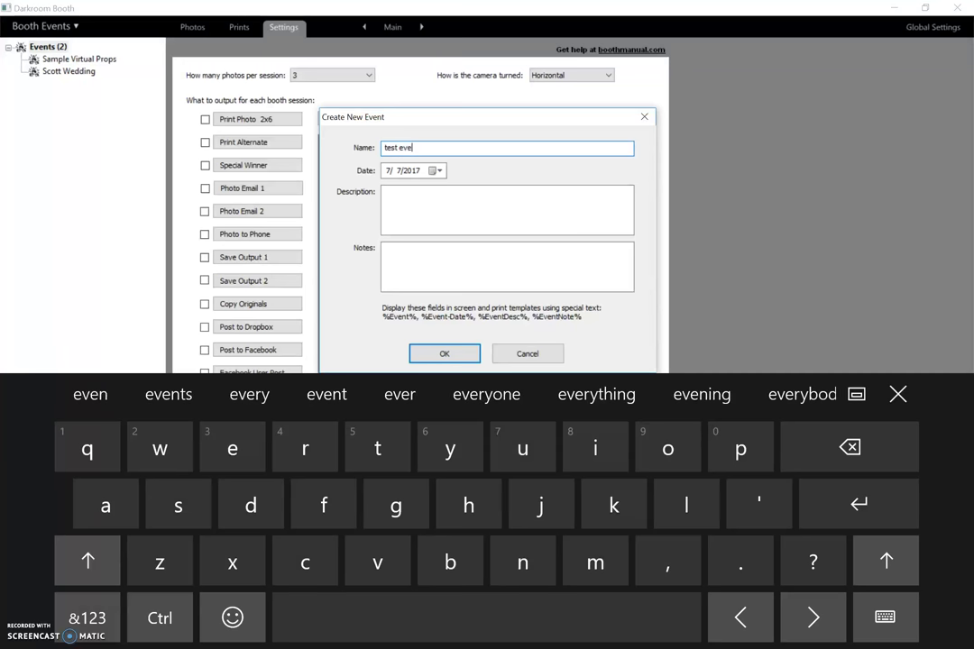
{"action": "type", "text": "nt"}
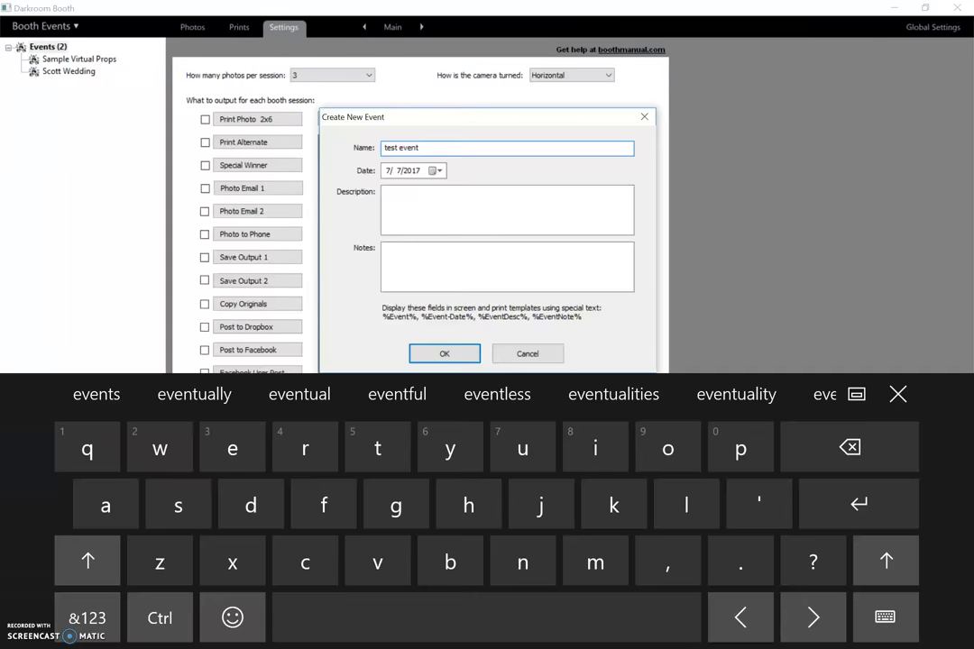
{"action": "key", "text": "Return"}
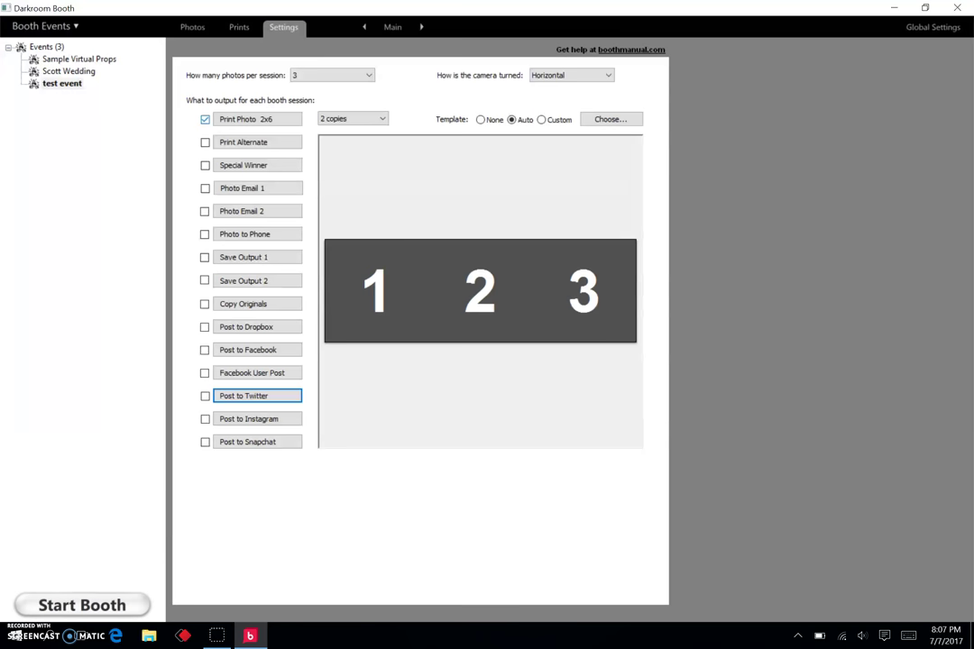
Step: Choose 2x6 as the photo print size and enable the Photo Email 1 output with Full Size images
{"action": "left_click", "coordinate": [257, 119]}
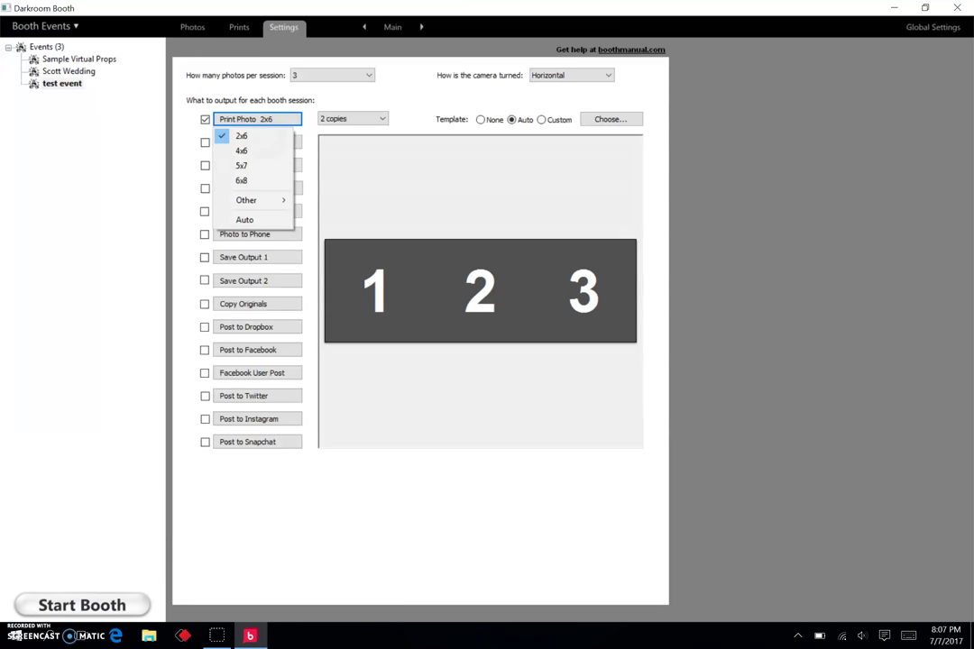
{"action": "left_click", "coordinate": [264, 138]}
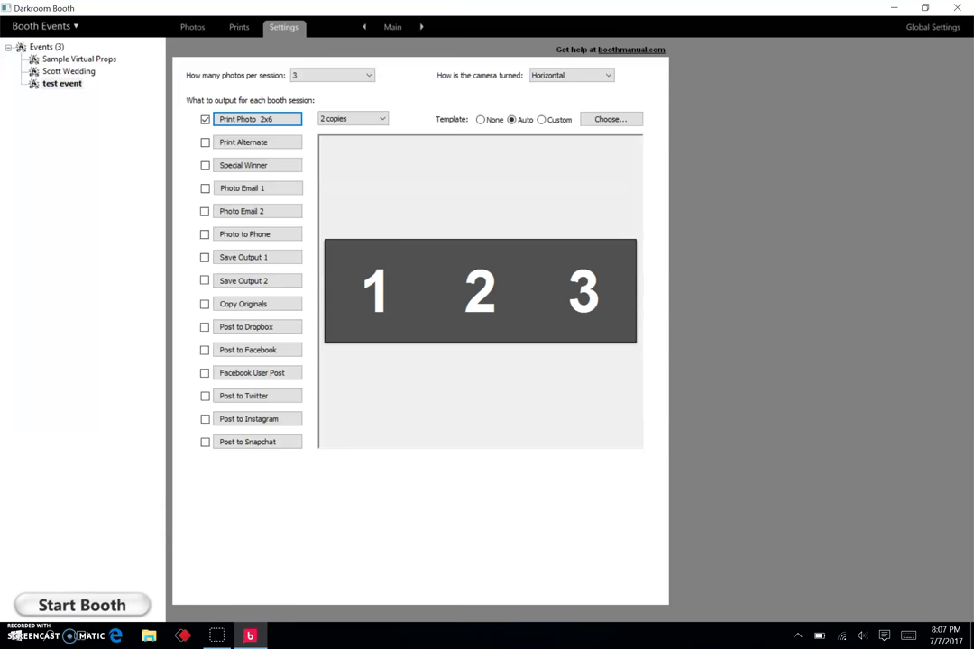
{"action": "left_click", "coordinate": [205, 189]}
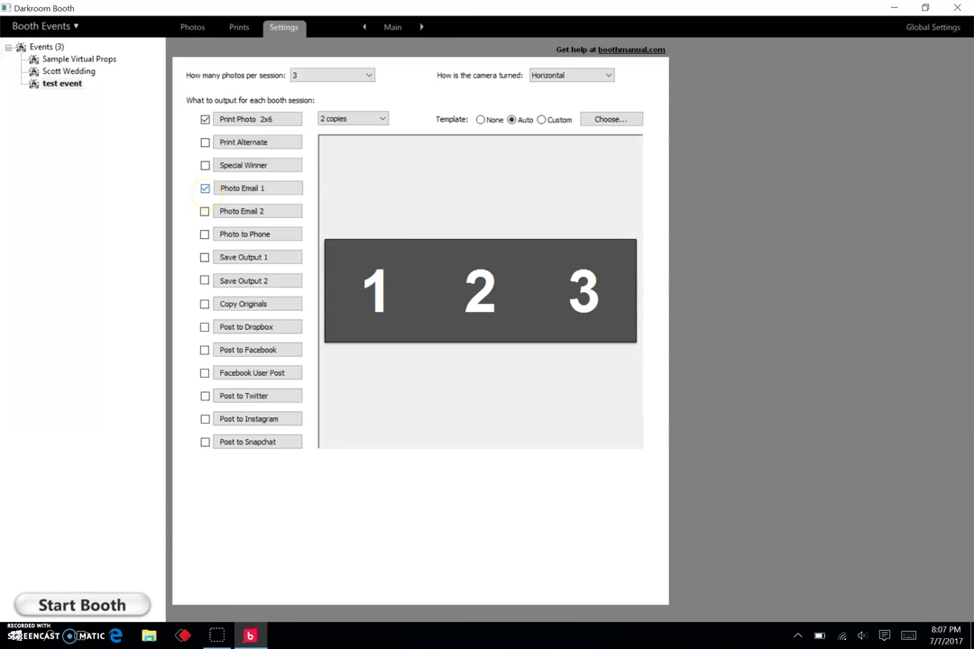
{"action": "left_click", "coordinate": [258, 188]}
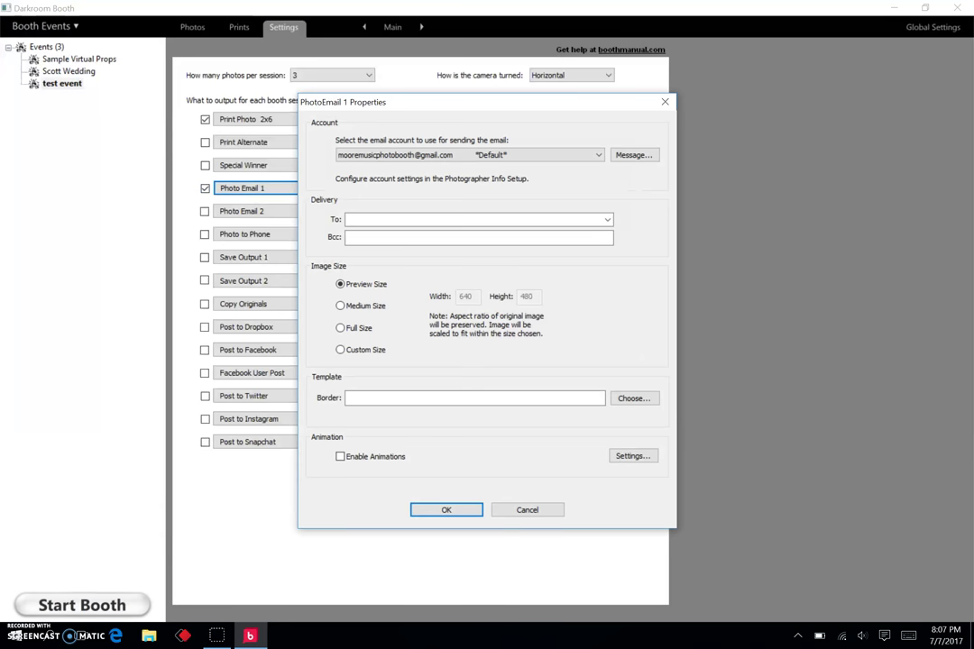
{"action": "left_click", "coordinate": [354, 328]}
Step: Add the paragraph "Visit Photoboothgraphics.com to view more pictures or to book the booth!" below the greeting in the Photo Email 1 message
{"action": "left_click", "coordinate": [651, 154]}
{"action": "left_click", "coordinate": [384, 246]}
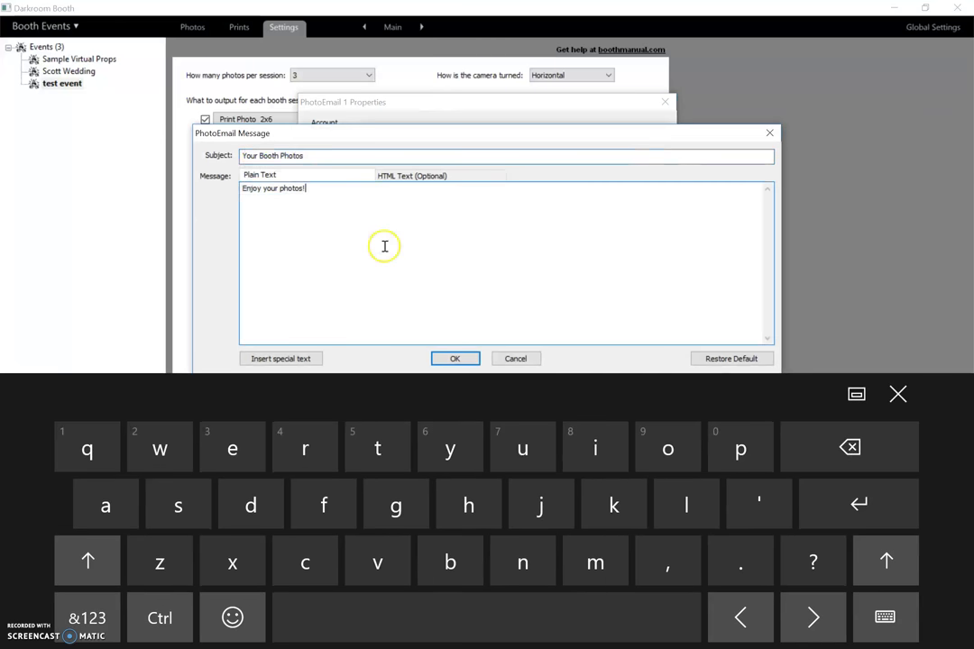
{"action": "key", "text": "Return"}
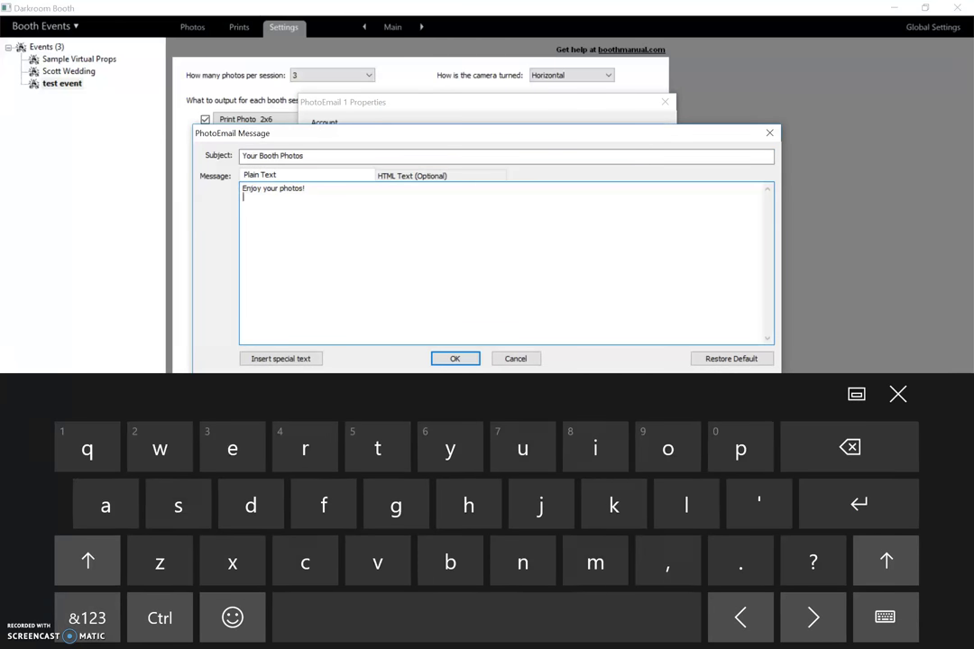
{"action": "key", "text": "Return"}
{"action": "type", "text": "vi"}
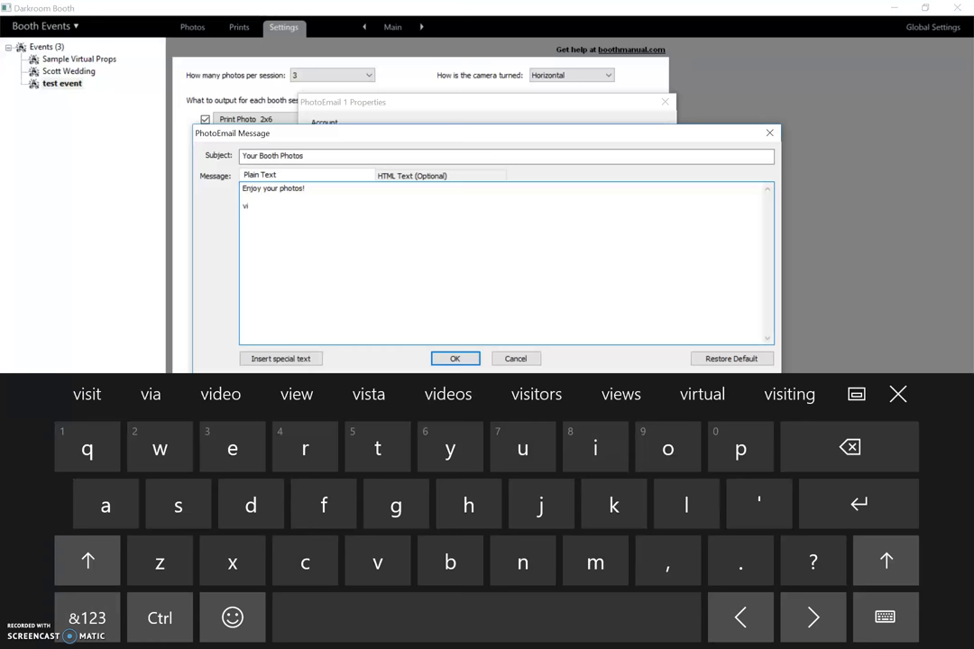
{"action": "key", "text": "BackSpace"}
{"action": "key", "text": "BackSpace"}
{"action": "type", "text": "Vi"}
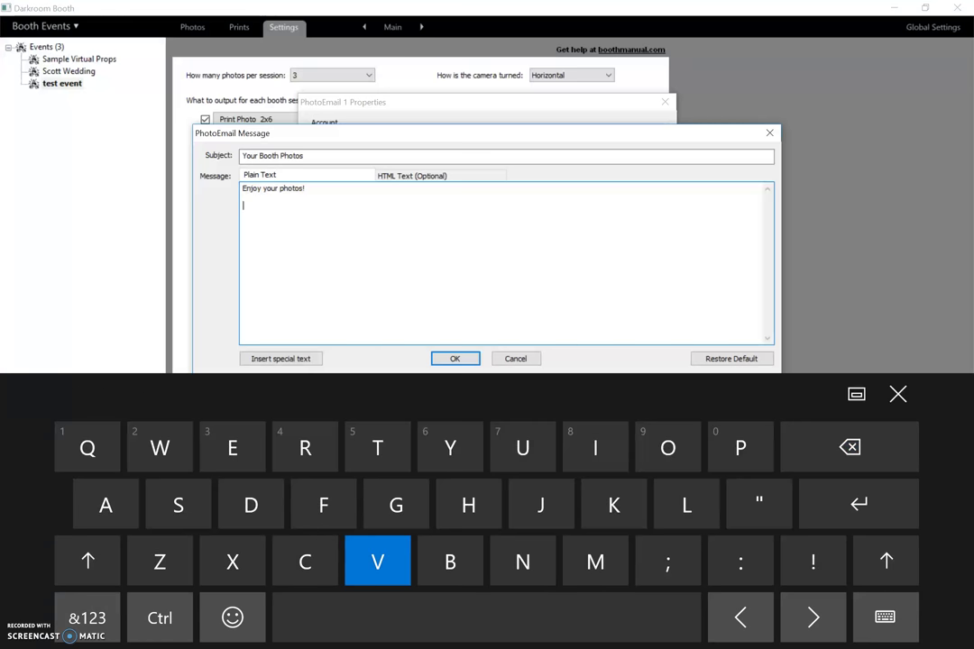
{"action": "type", "text": "sit "}
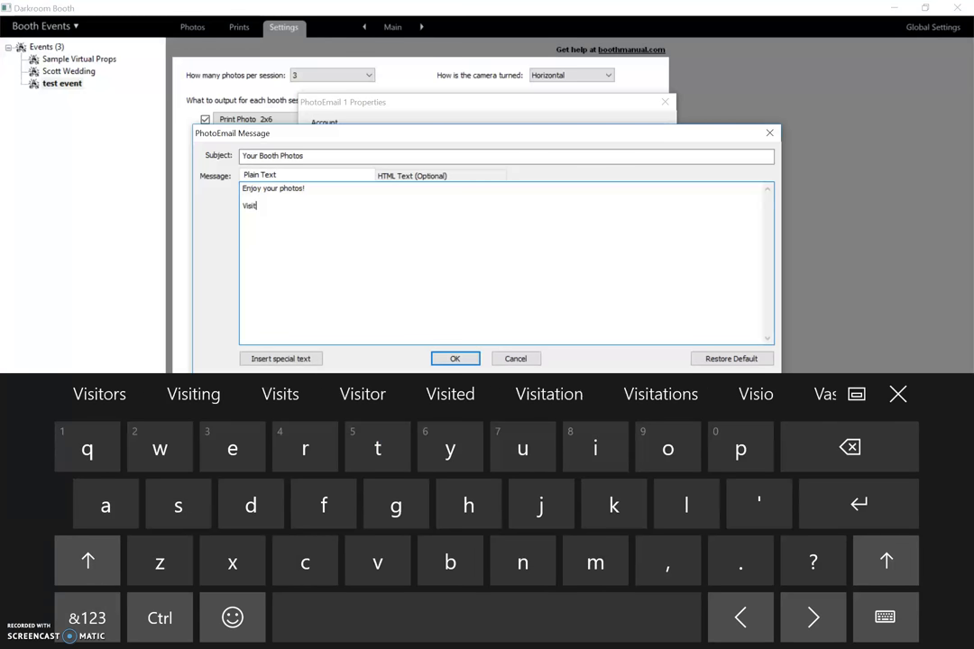
{"action": "type", "text": "Ph"}
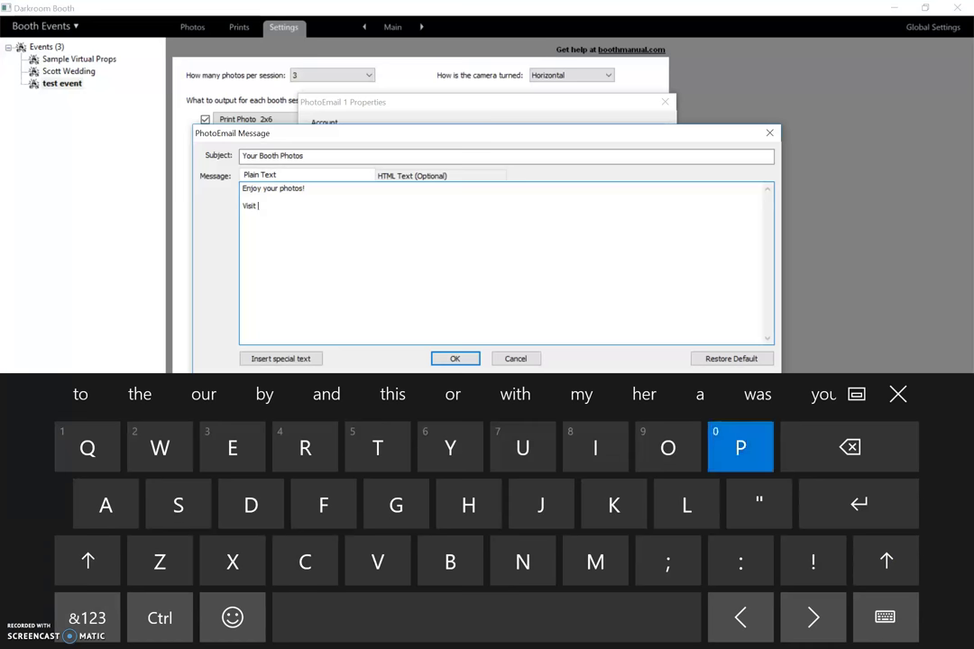
{"action": "type", "text": "oto"}
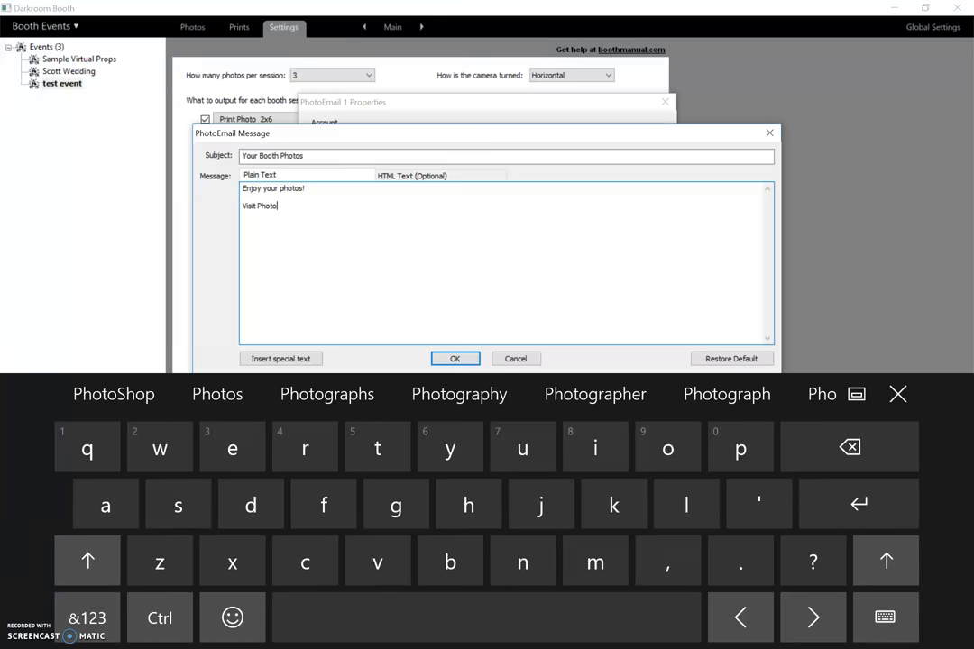
{"action": "type", "text": "booth"}
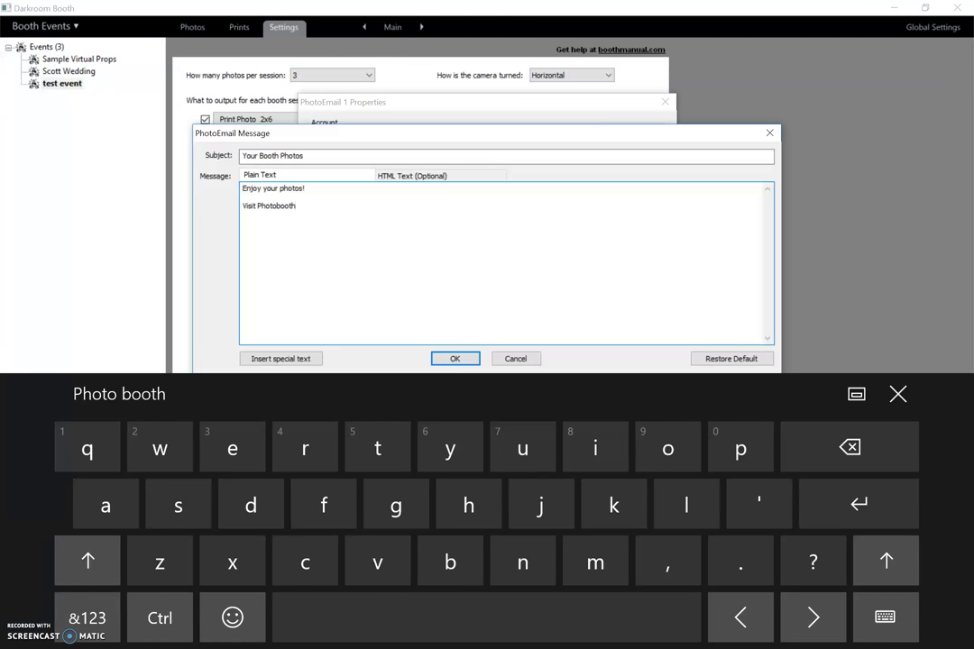
{"action": "type", "text": "graph"}
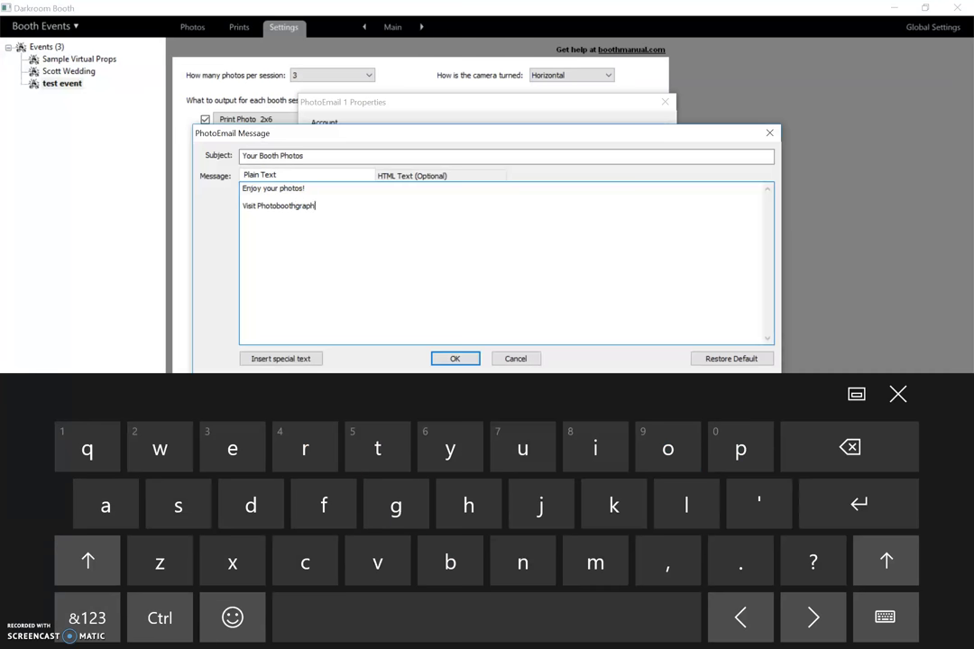
{"action": "type", "text": "ics.com to"}
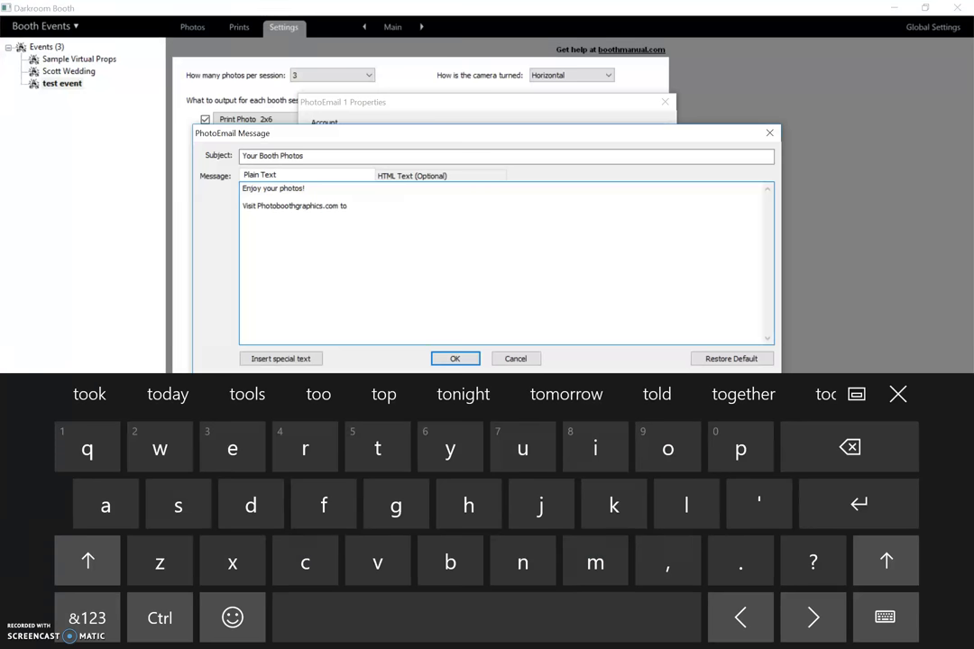
{"action": "type", "text": " do"}
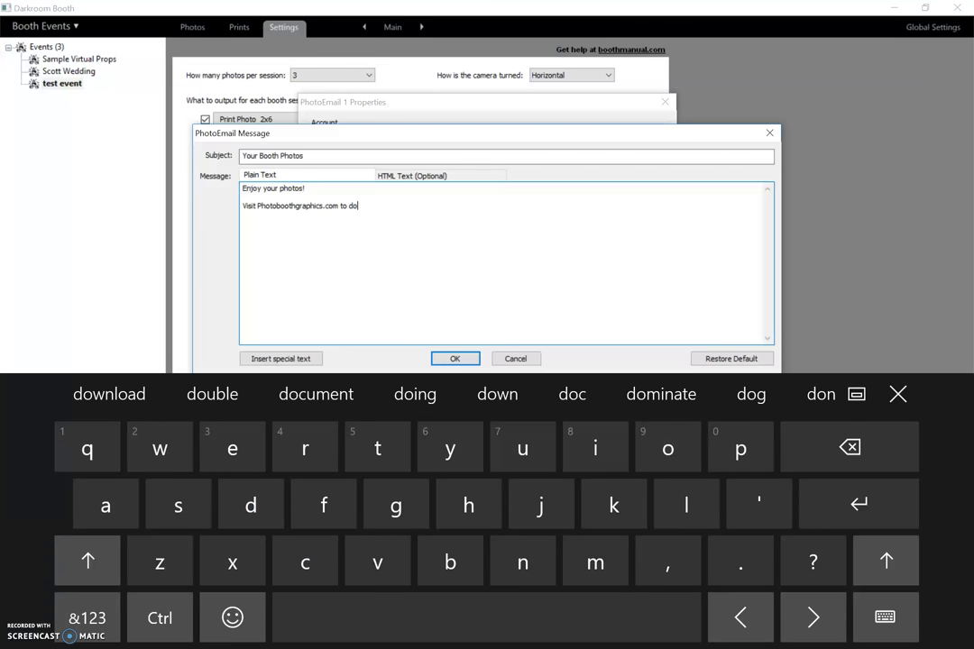
{"action": "type", "text": "w"}
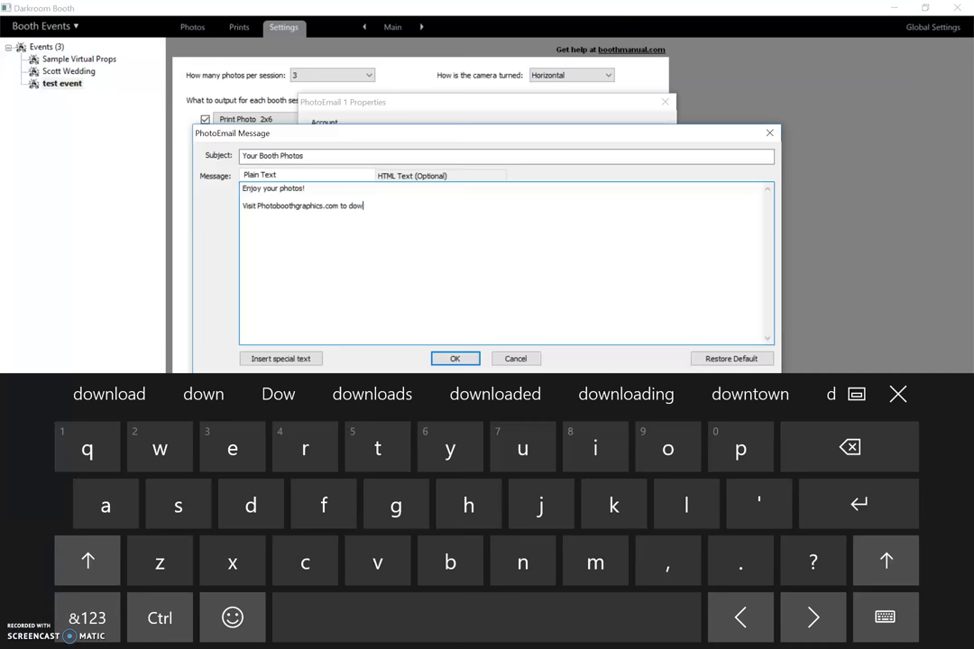
{"action": "key", "text": "BackSpace"}
{"action": "key", "text": "BackSpace"}
{"action": "key", "text": "BackSpace"}
{"action": "type", "text": "v"}
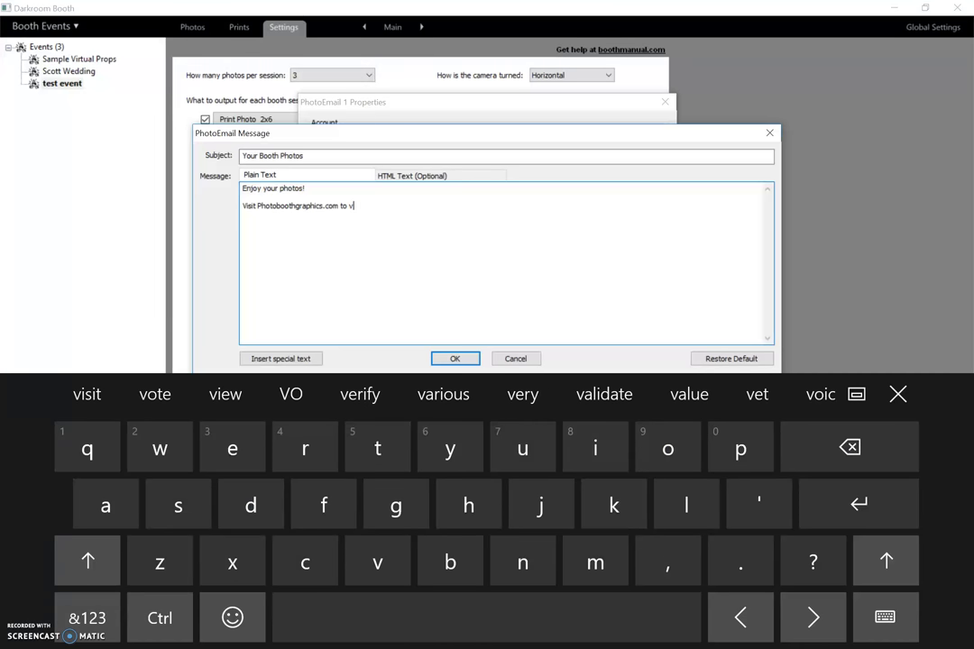
{"action": "type", "text": "iew "}
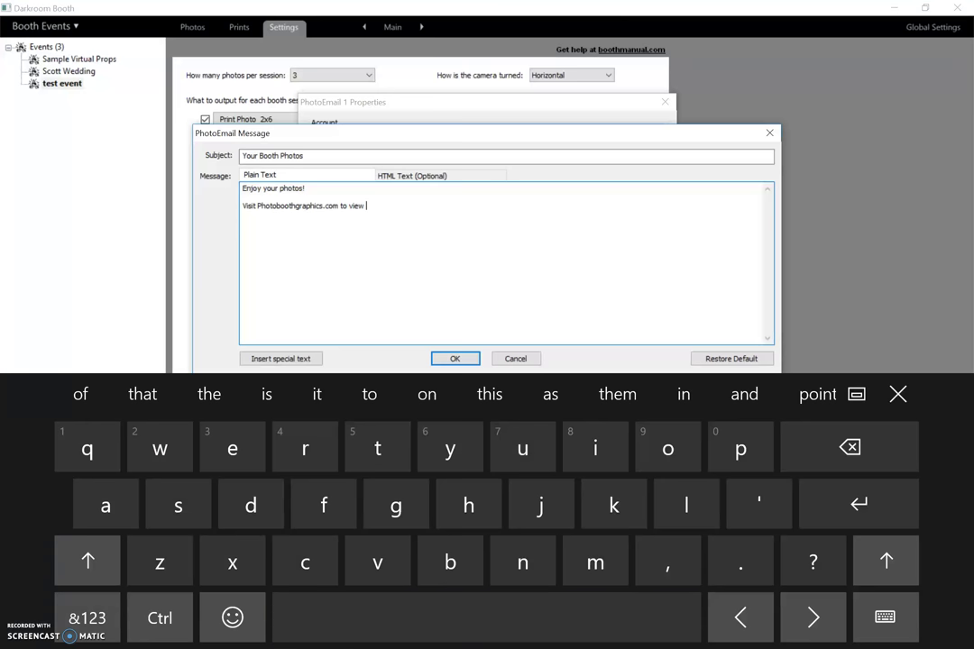
{"action": "type", "text": "more "}
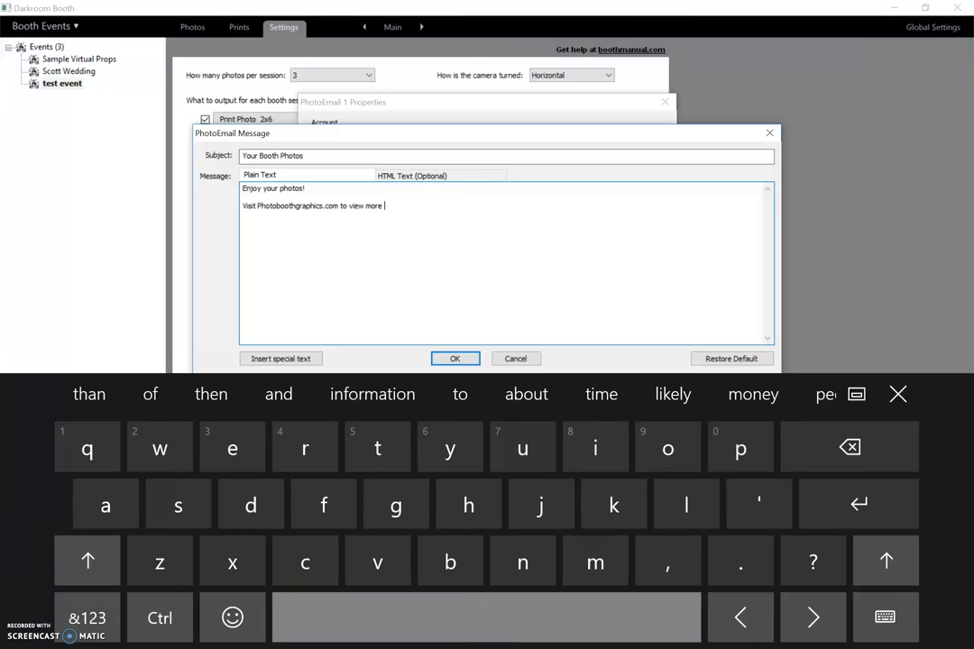
{"action": "type", "text": "pict"}
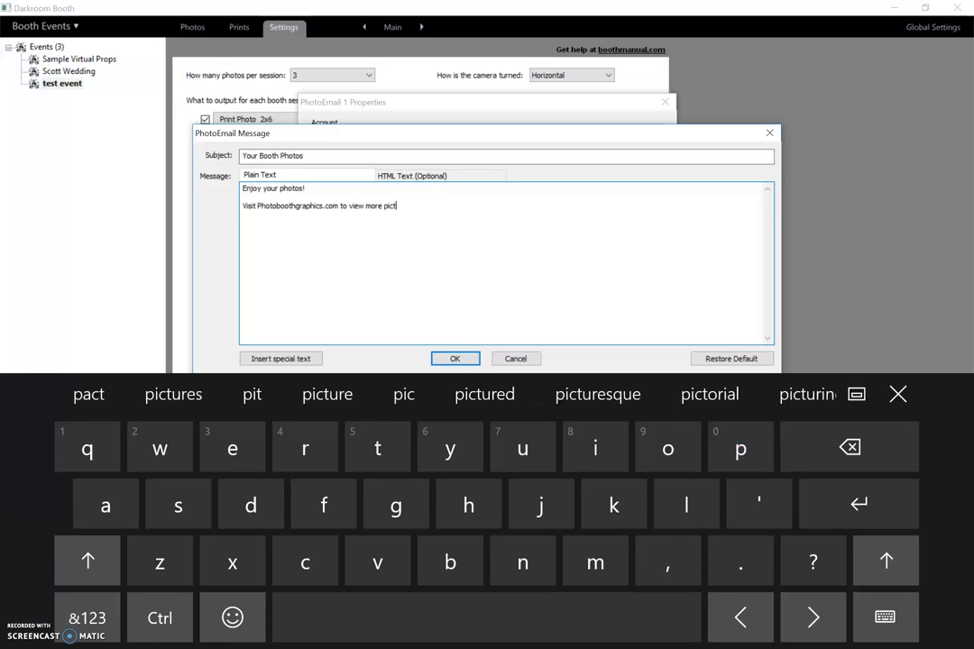
{"action": "type", "text": "ures"}
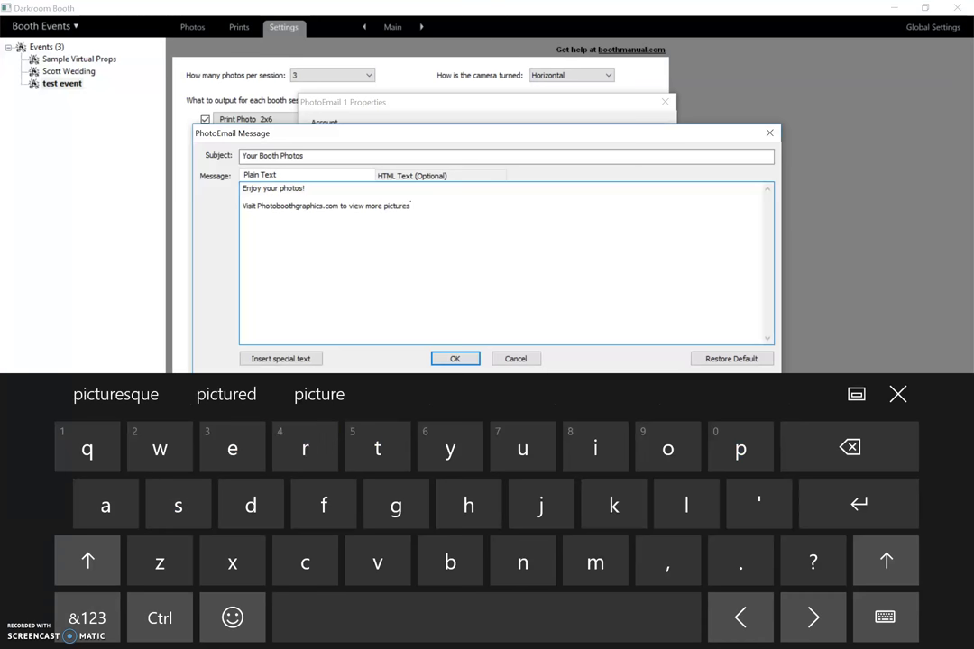
{"action": "type", "text": " or "}
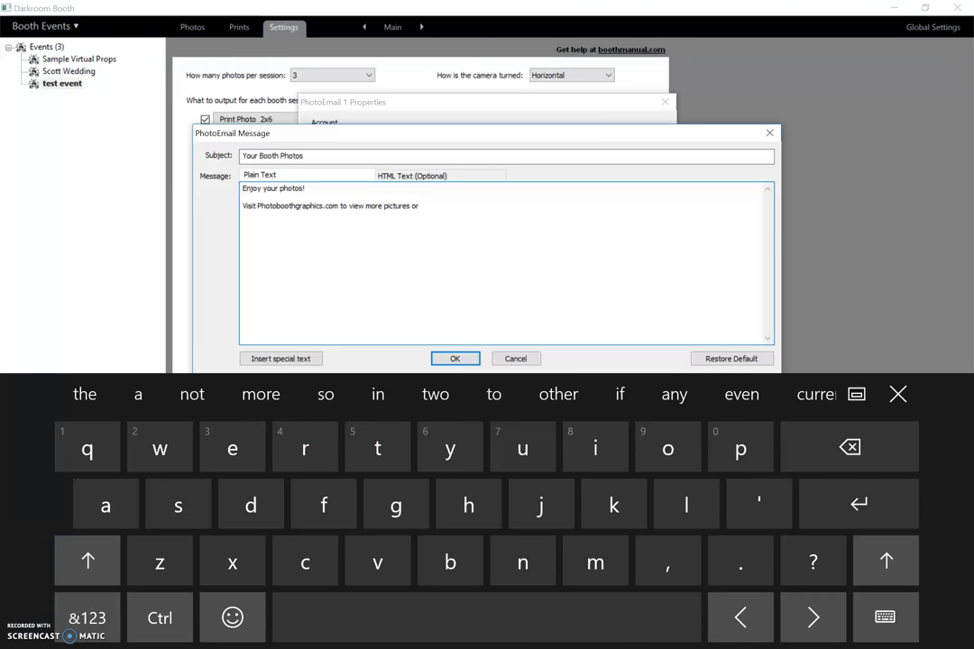
{"action": "type", "text": "to bo"}
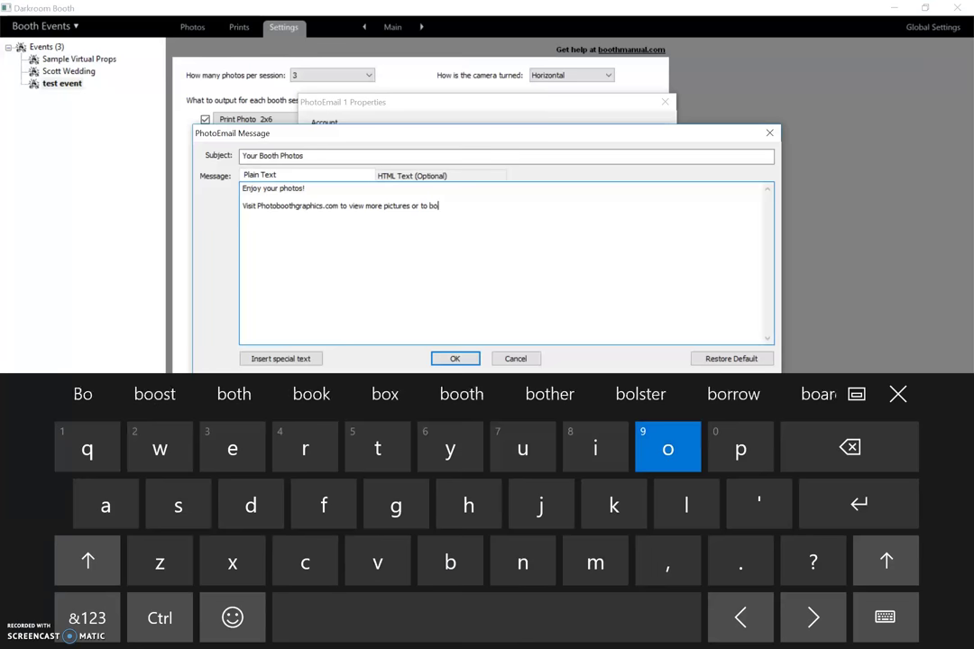
{"action": "type", "text": "ok th"}
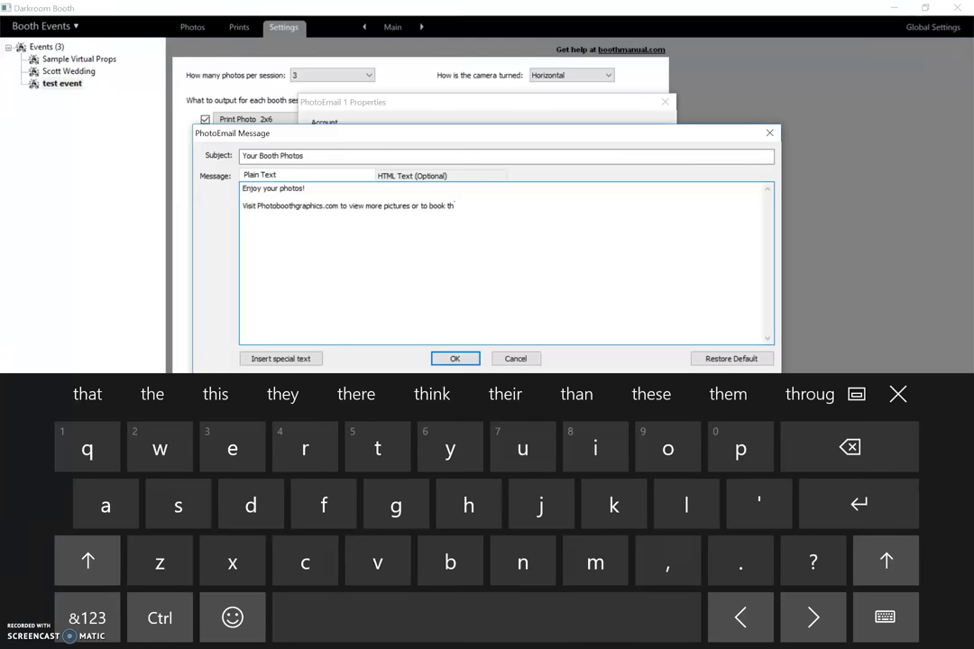
{"action": "type", "text": "e boo"}
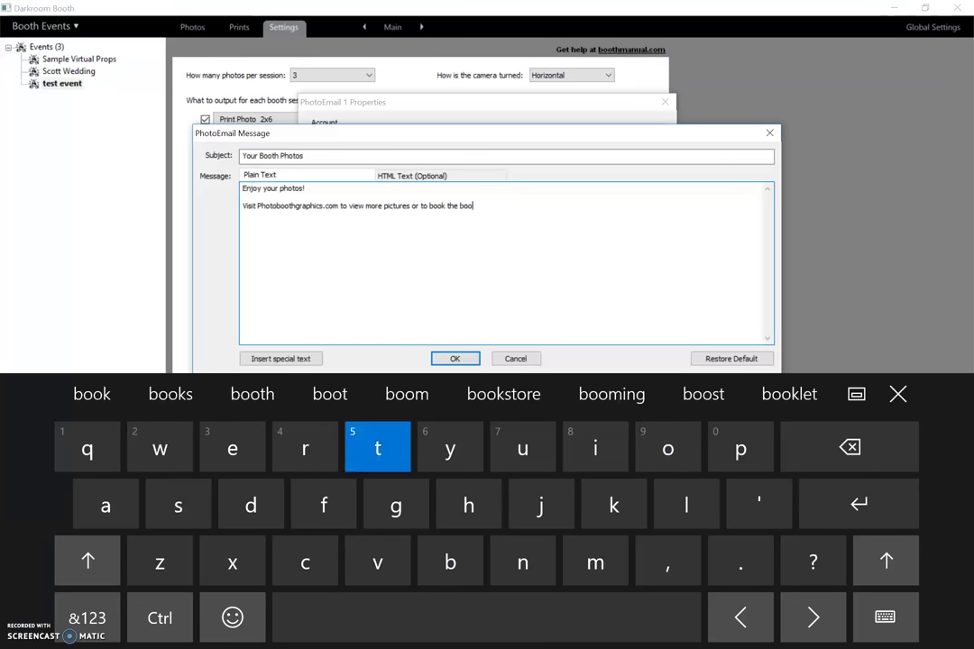
{"action": "type", "text": "th"}
{"action": "left_click", "coordinate": [87, 618]}
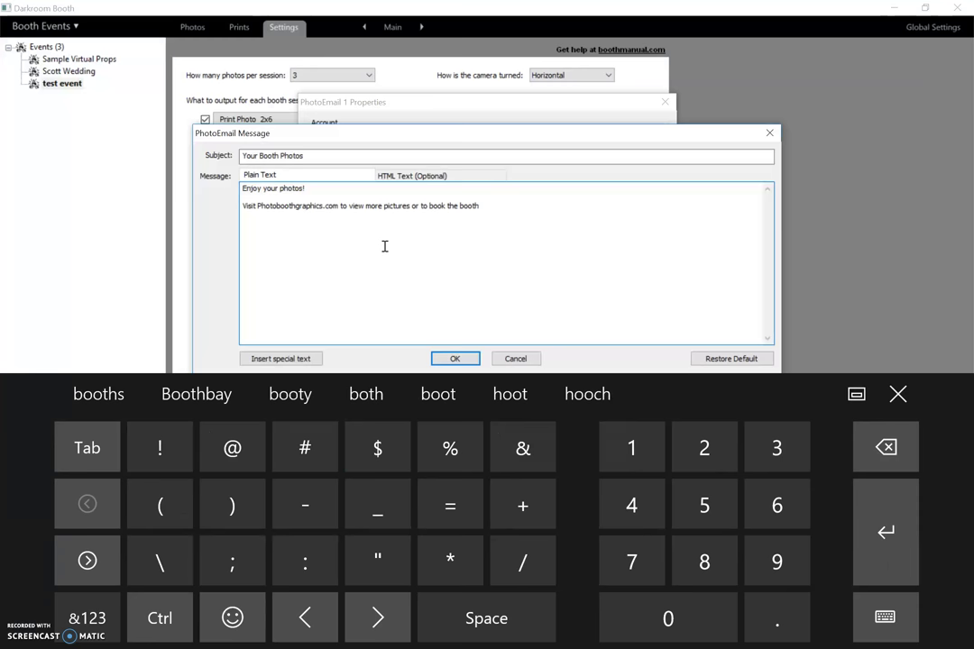
{"action": "type", "text": "!"}
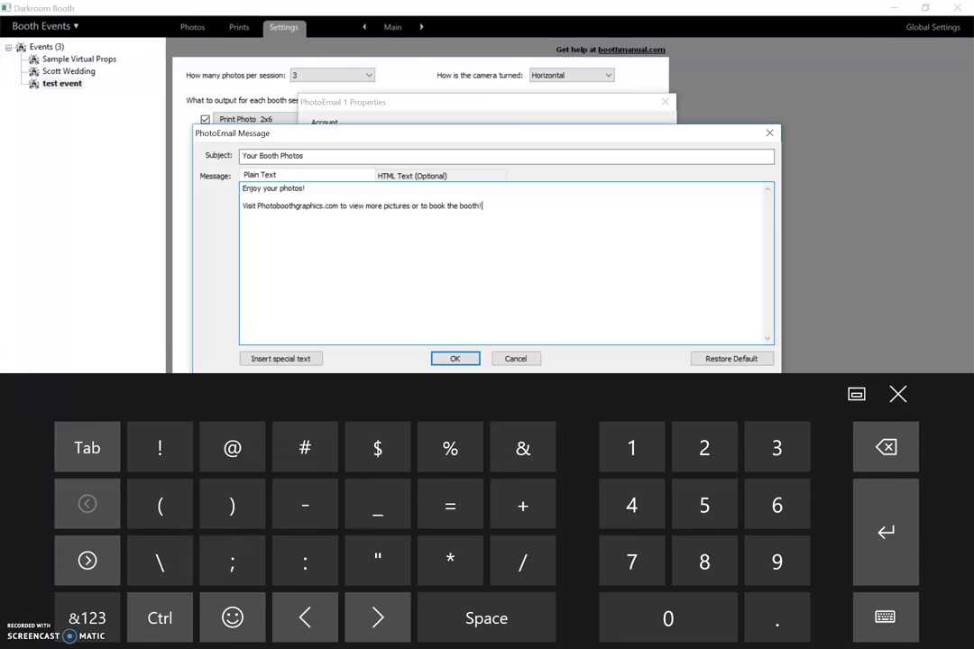
{"action": "left_click", "coordinate": [454, 358]}
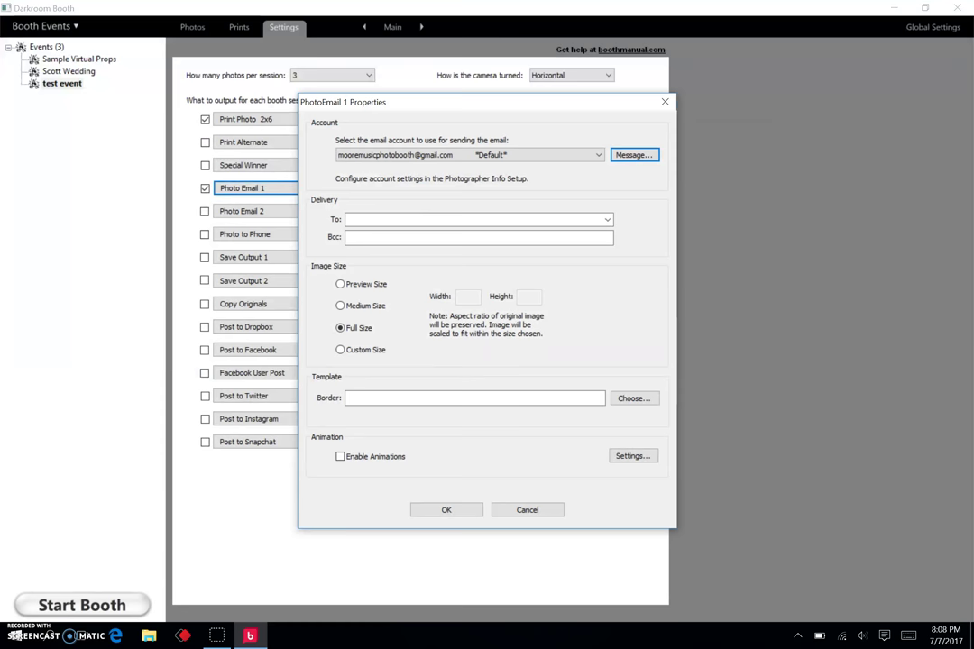
Step: Copy the entire Photo Email 1 message text to the clipboard, then accept the message and the output's properties
{"action": "left_click", "coordinate": [634, 154]}
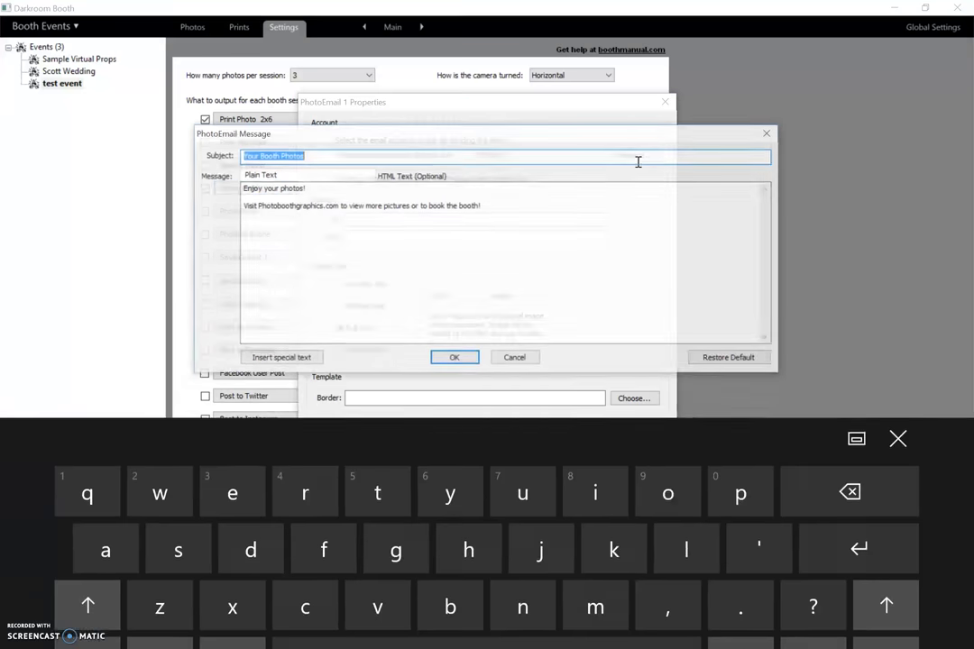
{"action": "right_click", "coordinate": [517, 246]}
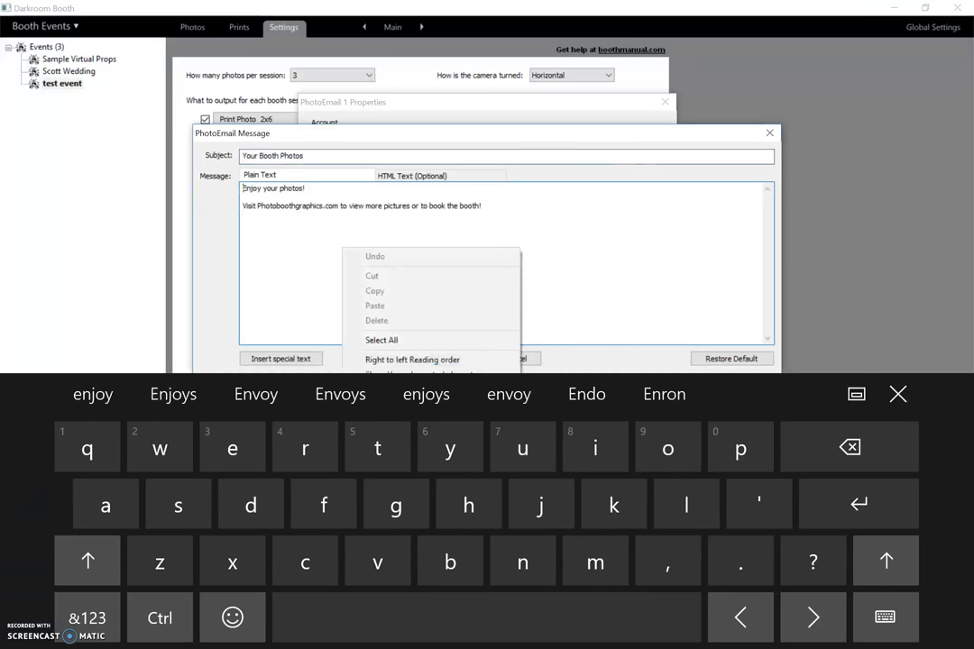
{"action": "left_click", "coordinate": [519, 246]}
{"action": "left_click", "coordinate": [441, 203]}
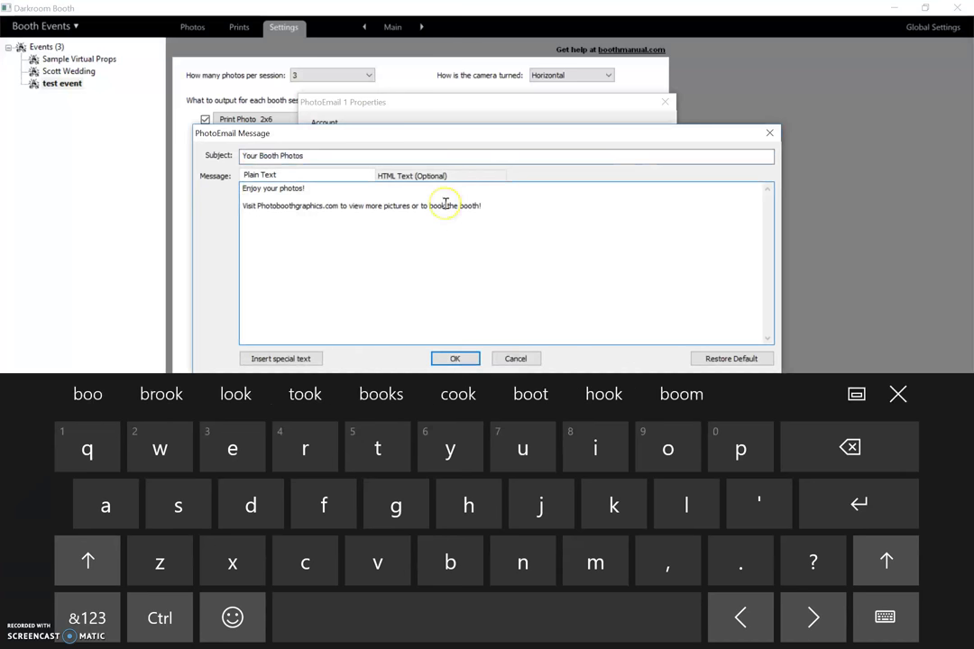
{"action": "left_click", "coordinate": [455, 216]}
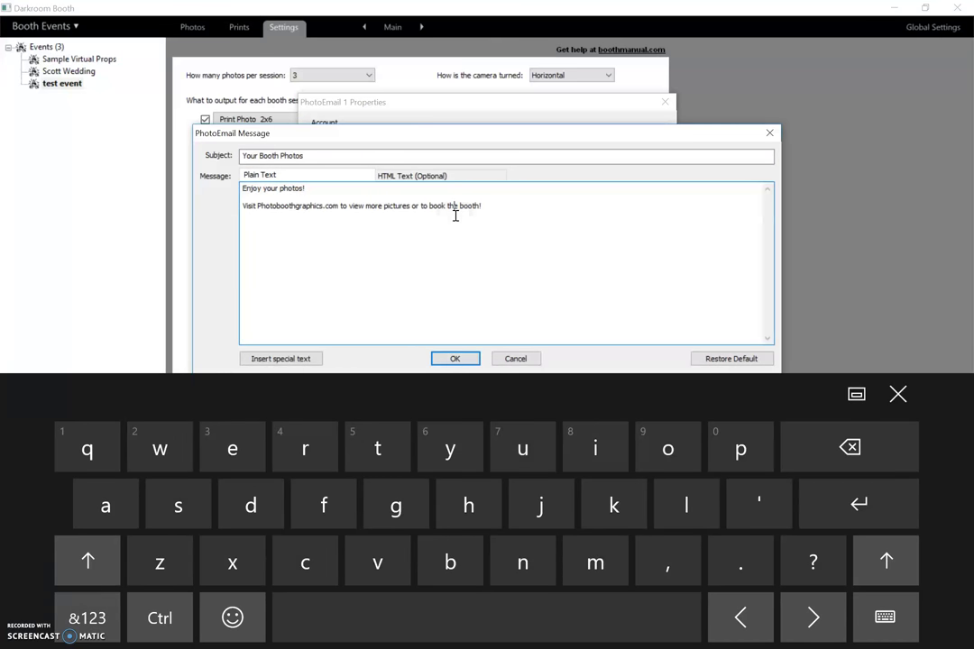
{"action": "left_click", "coordinate": [159, 618]}
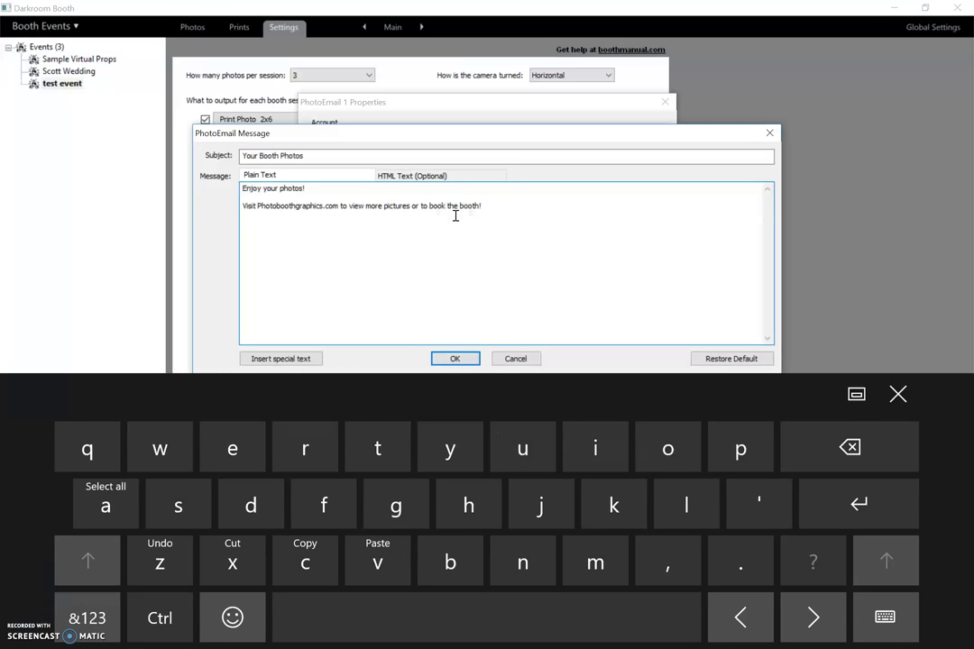
{"action": "left_click", "coordinate": [106, 506]}
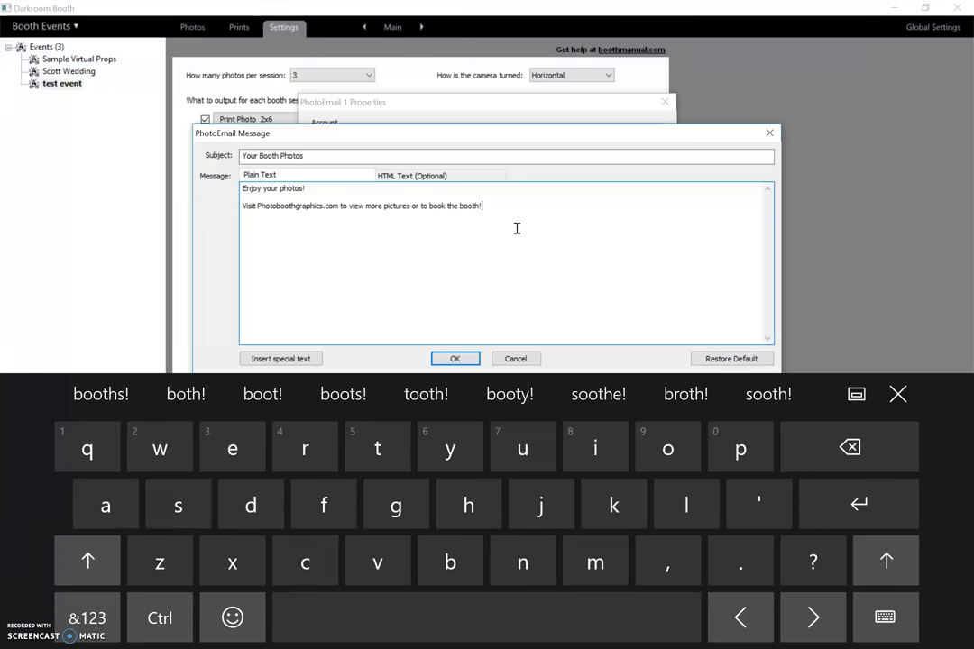
{"action": "left_click", "coordinate": [159, 618]}
{"action": "left_click", "coordinate": [106, 506]}
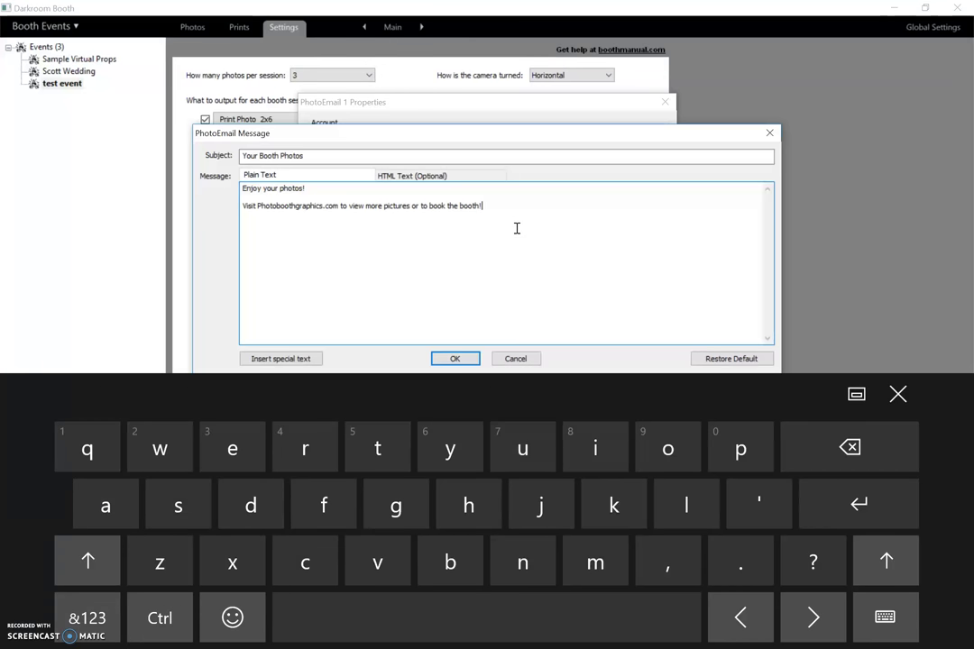
{"action": "left_click_drag", "start_coordinate": [482, 206], "coordinate": [235, 188]}
{"action": "key", "text": "ctrl+c"}
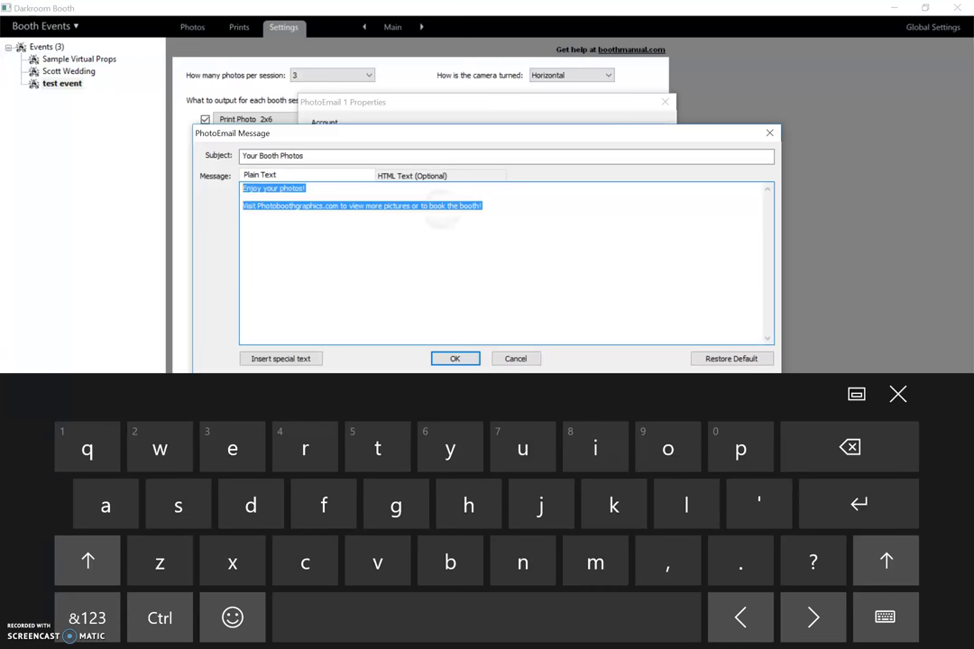
{"action": "right_click", "coordinate": [435, 206]}
{"action": "left_click", "coordinate": [322, 256]}
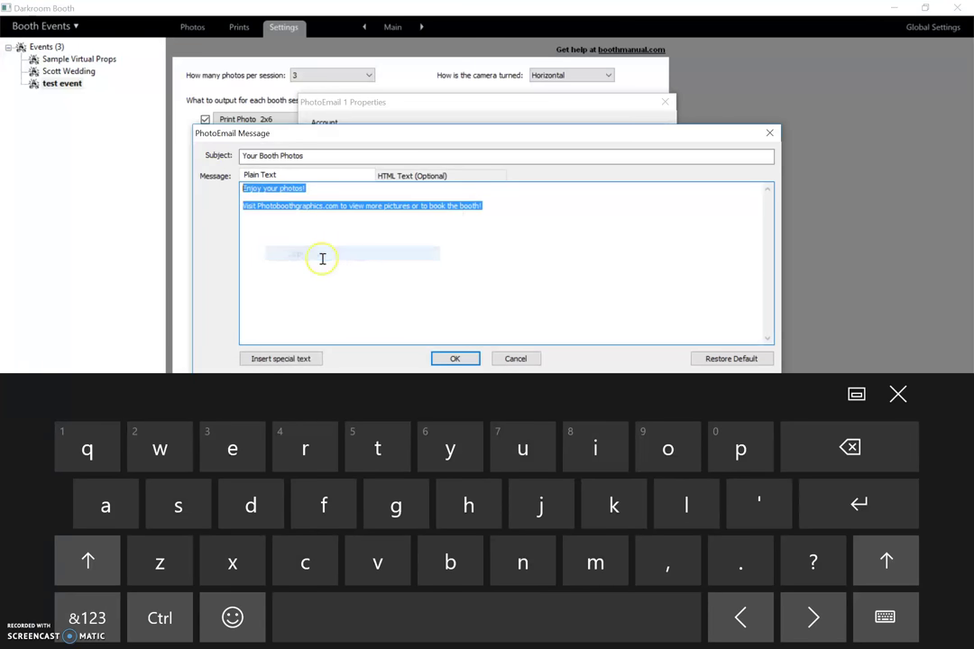
{"action": "left_click", "coordinate": [455, 358]}
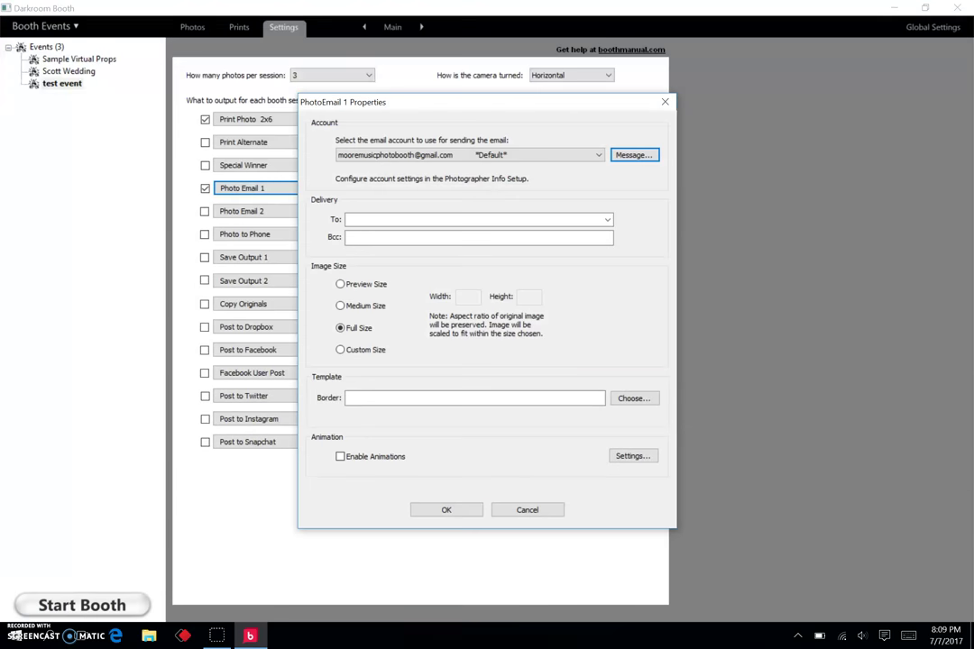
{"action": "left_click", "coordinate": [446, 510]}
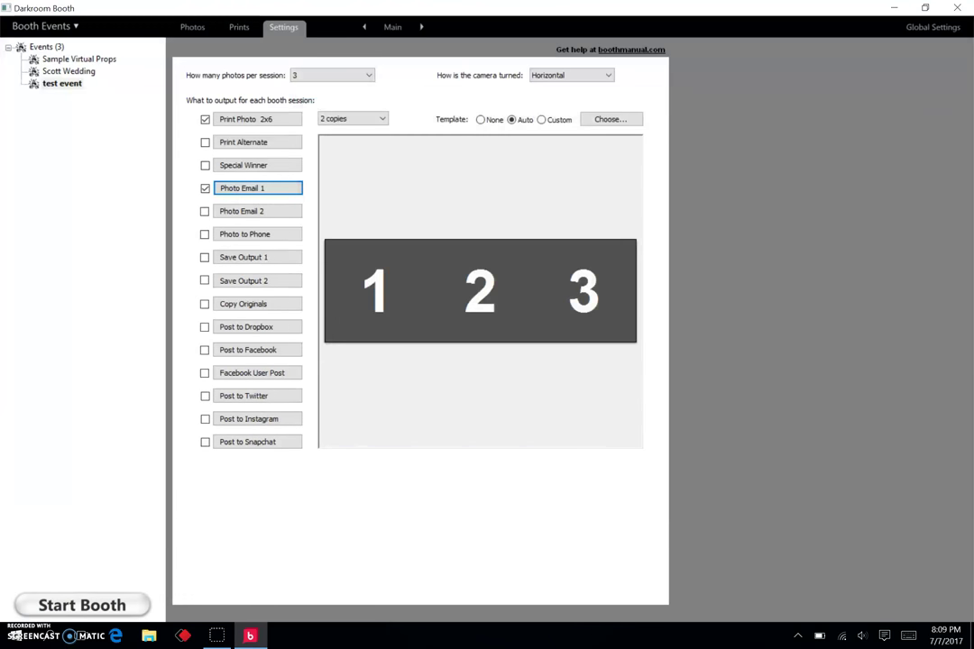
Step: Enable the Photo to Phone output and clear the default text from its message
{"action": "left_click", "coordinate": [204, 234]}
{"action": "left_click", "coordinate": [241, 234]}
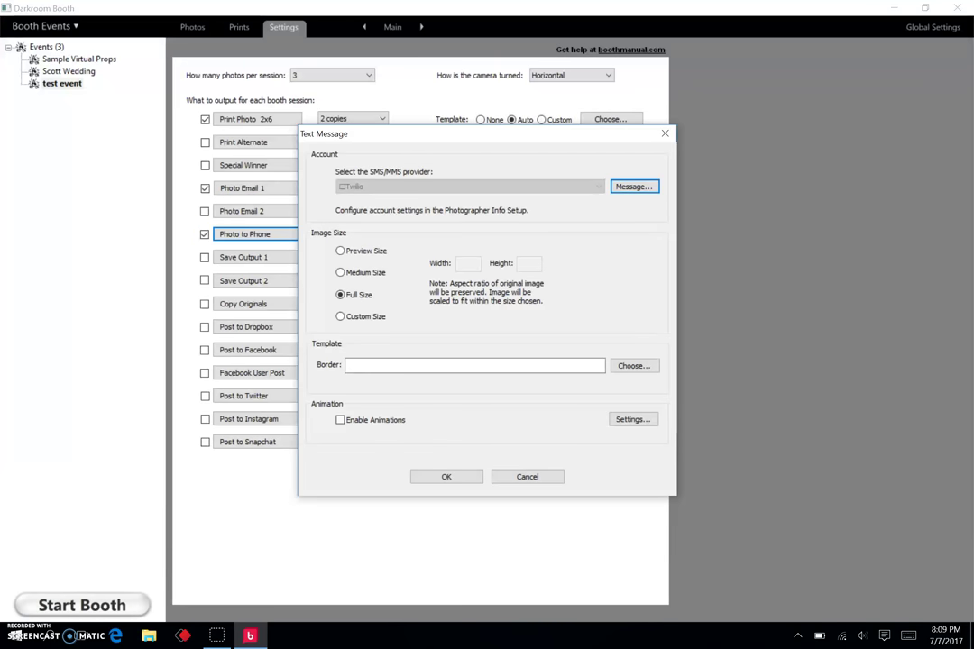
{"action": "left_click", "coordinate": [647, 189]}
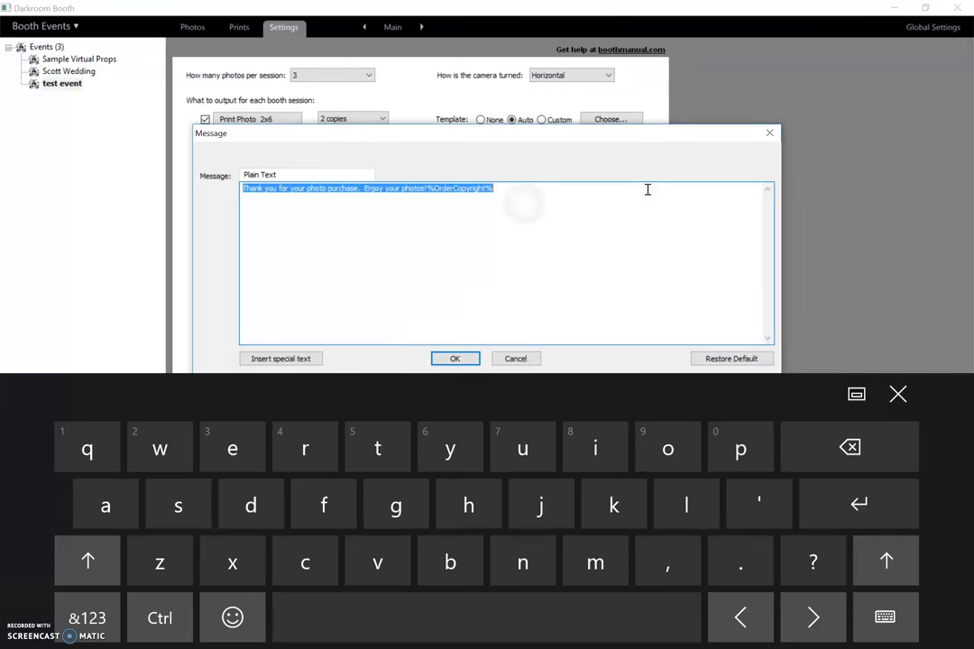
{"action": "right_click", "coordinate": [521, 202]}
{"action": "key", "text": "BackSpace"}
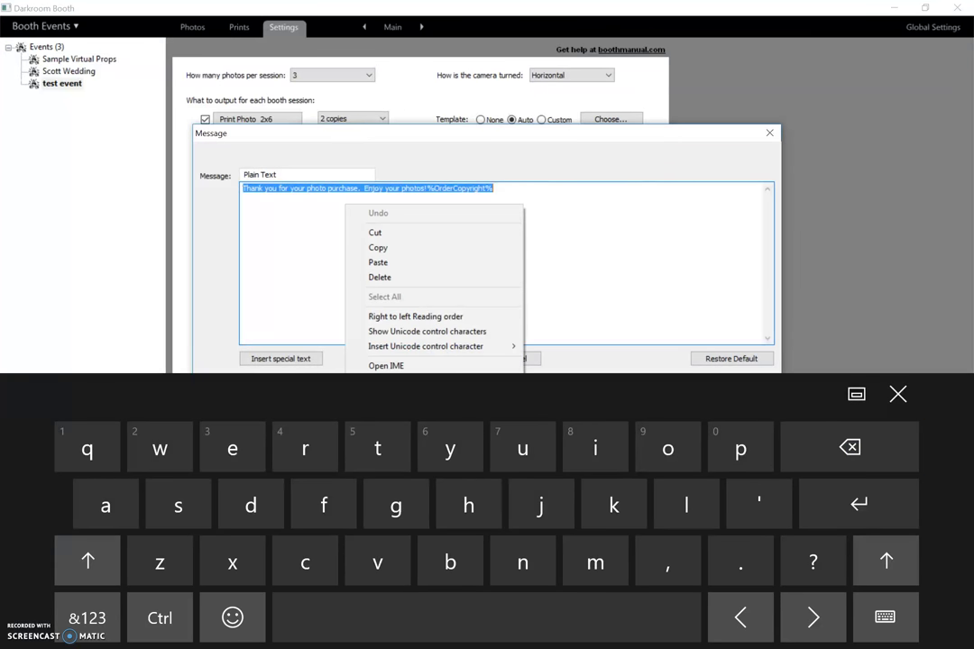
{"action": "left_click", "coordinate": [643, 272]}
{"action": "key", "text": "BackSpace"}
{"action": "key", "text": "BackSpace"}
{"action": "key", "text": "BackSpace"}
{"action": "key", "text": "BackSpace"}
{"action": "key", "text": "BackSpace"}
{"action": "key", "text": "BackSpace"}
{"action": "key", "text": "BackSpace"}
{"action": "key", "text": "BackSpace"}
{"action": "key", "text": "BackSpace"}
{"action": "key", "text": "BackSpace"}
{"action": "key", "text": "BackSpace"}
{"action": "key", "text": "BackSpace"}
{"action": "key", "text": "BackSpace"}
{"action": "key", "text": "BackSpace"}
{"action": "key", "text": "BackSpace"}
{"action": "key", "text": "BackSpace"}
{"action": "key", "text": "BackSpace"}
{"action": "key", "text": "BackSpace"}
{"action": "key", "text": "BackSpace"}
{"action": "key", "text": "BackSpace"}
{"action": "key", "text": "BackSpace"}
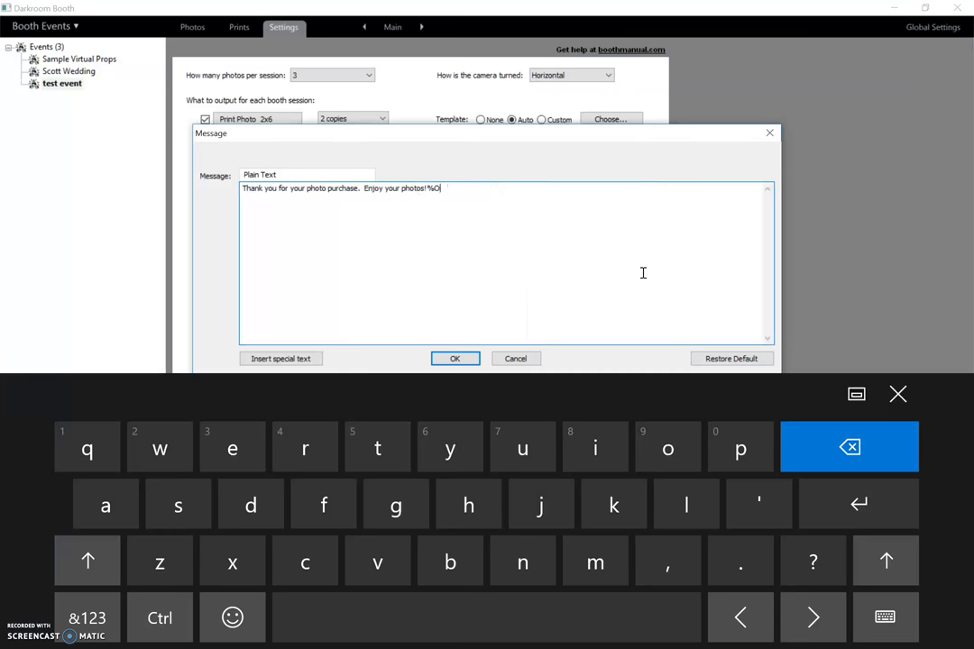
{"action": "key", "text": "BackSpace"}
{"action": "key", "text": "BackSpace"}
{"action": "key", "text": "BackSpace"}
{"action": "key", "text": "BackSpace"}
{"action": "key", "text": "BackSpace"}
{"action": "key", "text": "BackSpace"}
{"action": "key", "text": "BackSpace"}
{"action": "key", "text": "BackSpace"}
{"action": "key", "text": "BackSpace"}
{"action": "key", "text": "BackSpace"}
{"action": "key", "text": "BackSpace"}
{"action": "key", "text": "BackSpace"}
{"action": "key", "text": "BackSpace"}
{"action": "key", "text": "BackSpace"}
{"action": "key", "text": "BackSpace"}
{"action": "key", "text": "BackSpace"}
{"action": "key", "text": "BackSpace"}
{"action": "key", "text": "BackSpace"}
{"action": "key", "text": "BackSpace"}
{"action": "key", "text": "BackSpace"}
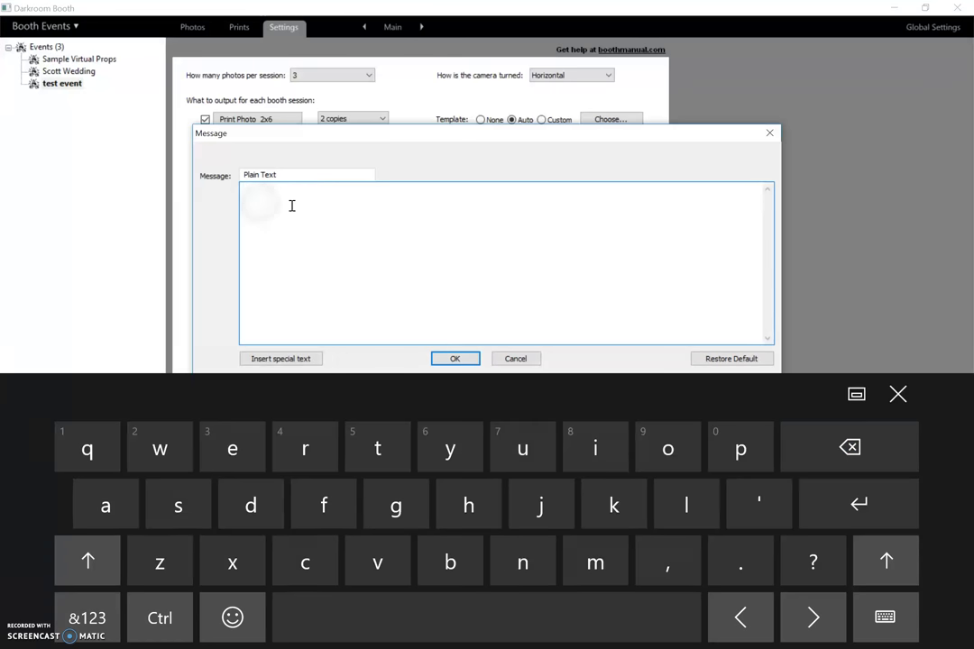
Step: Paste the copied email text as the Photo to Phone message and accept the text message settings
{"action": "right_click", "coordinate": [256, 205]}
{"action": "left_click", "coordinate": [113, 261]}
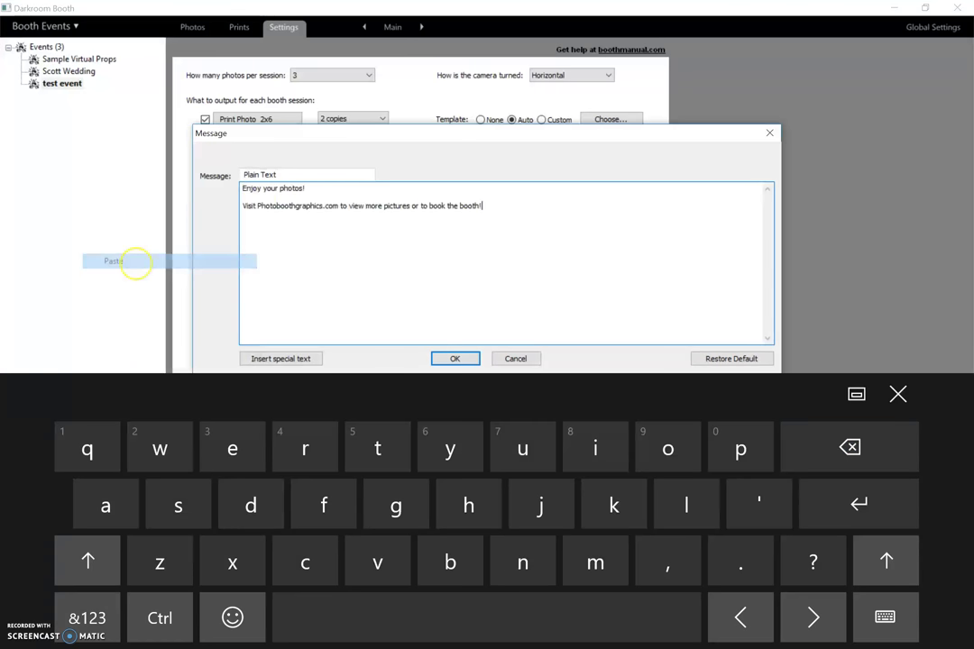
{"action": "left_click", "coordinate": [454, 358]}
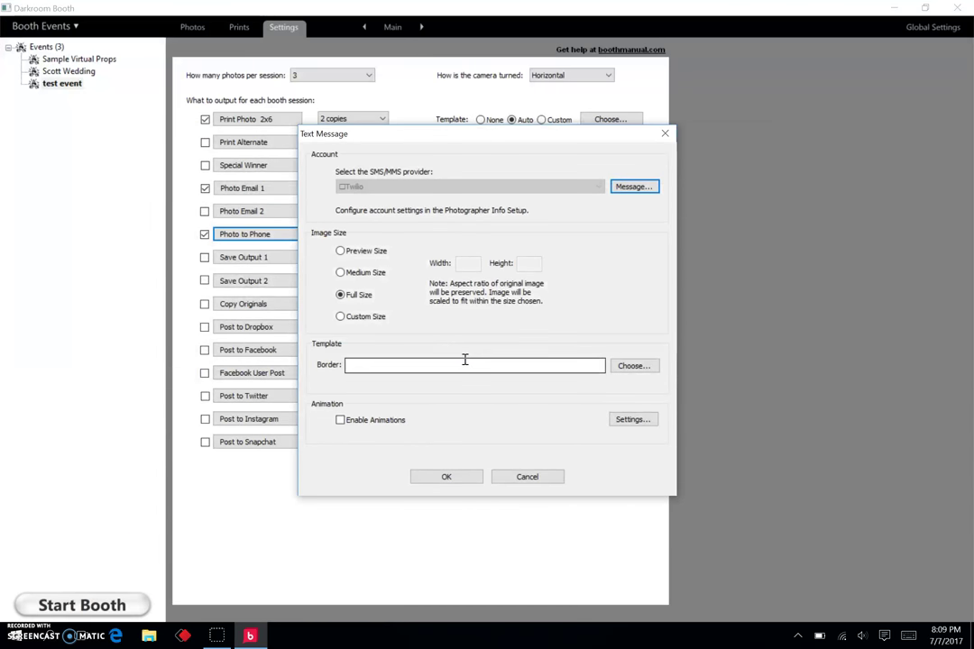
{"action": "left_click", "coordinate": [446, 476]}
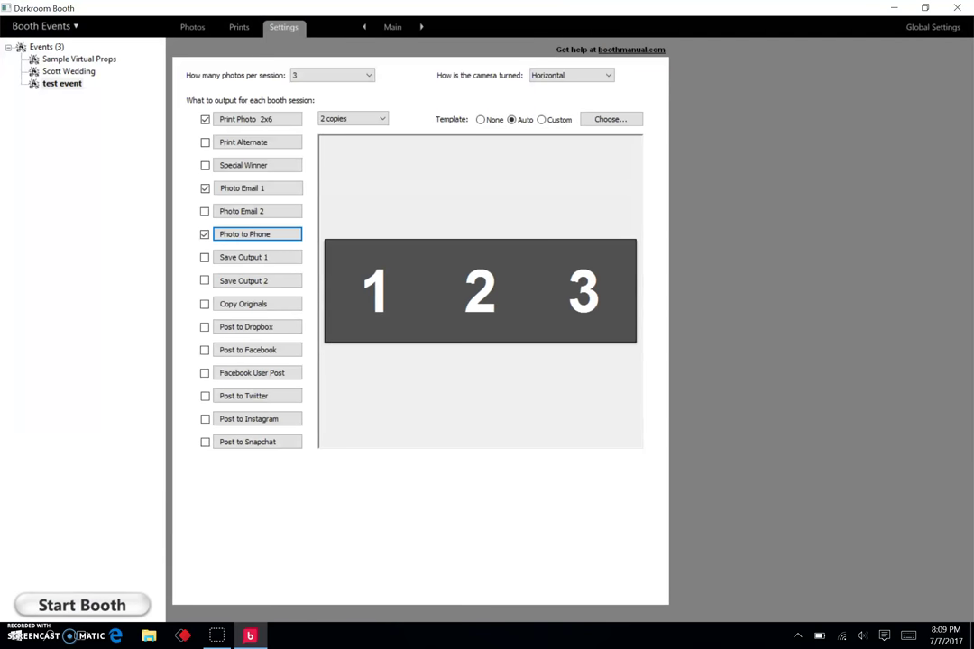
Step: Enable the Save Output 1 output and open the Events folder on the desktop
{"action": "left_click", "coordinate": [204, 257]}
{"action": "left_click", "coordinate": [893, 8]}
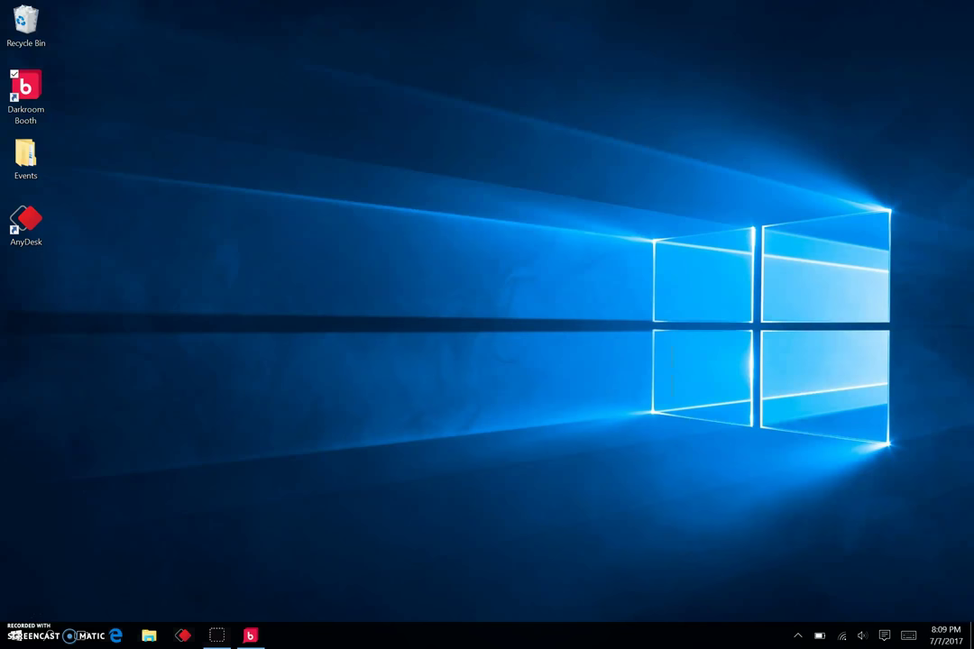
{"action": "left_click", "coordinate": [30, 170]}
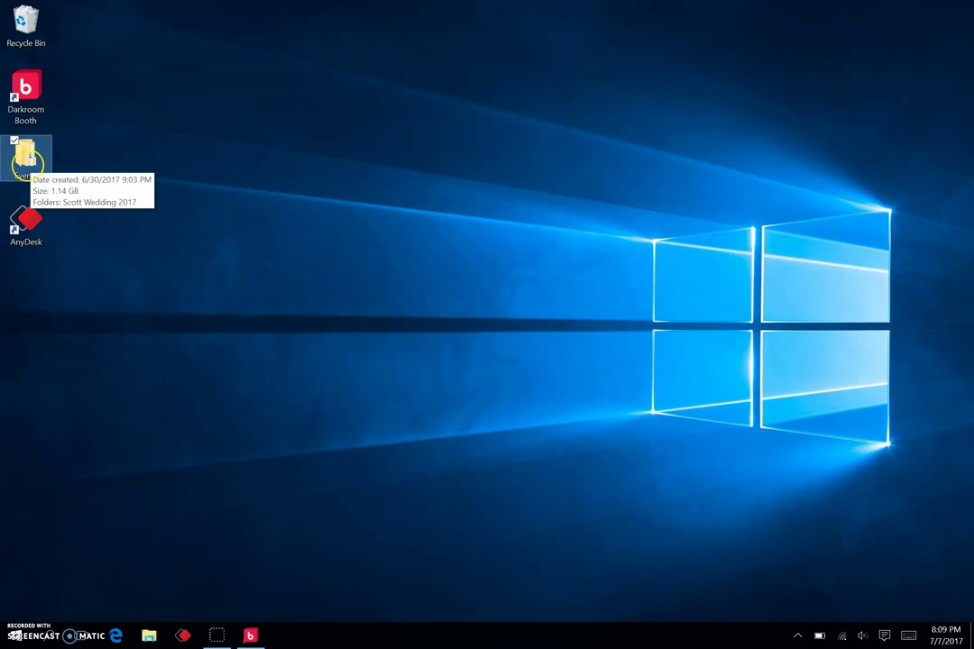
{"action": "double_click", "coordinate": [25, 155]}
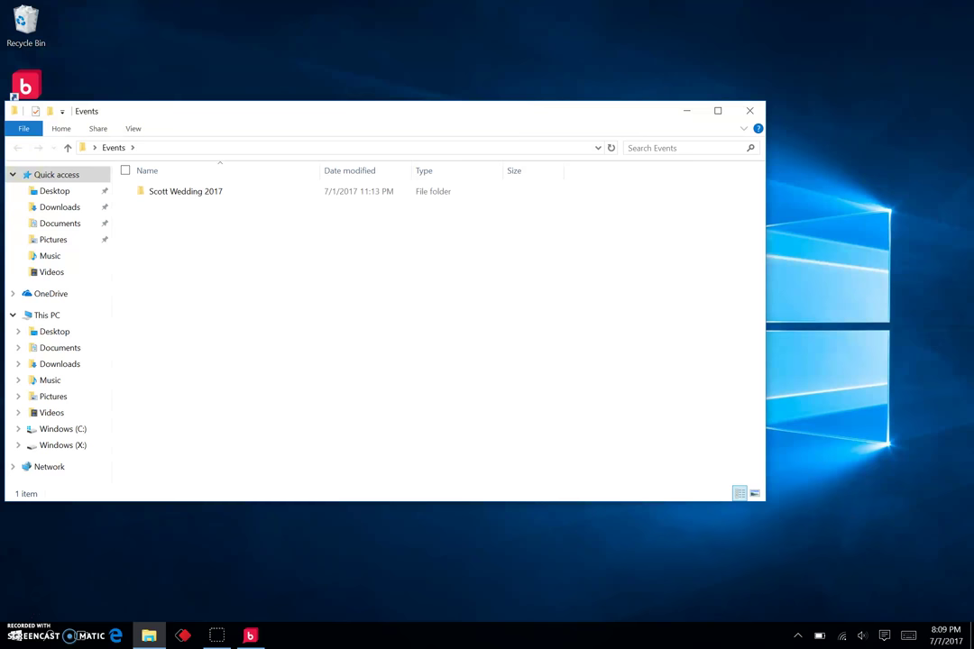
Step: Create a folder named "test event" inside the Events folder
{"action": "right_click", "coordinate": [271, 307]}
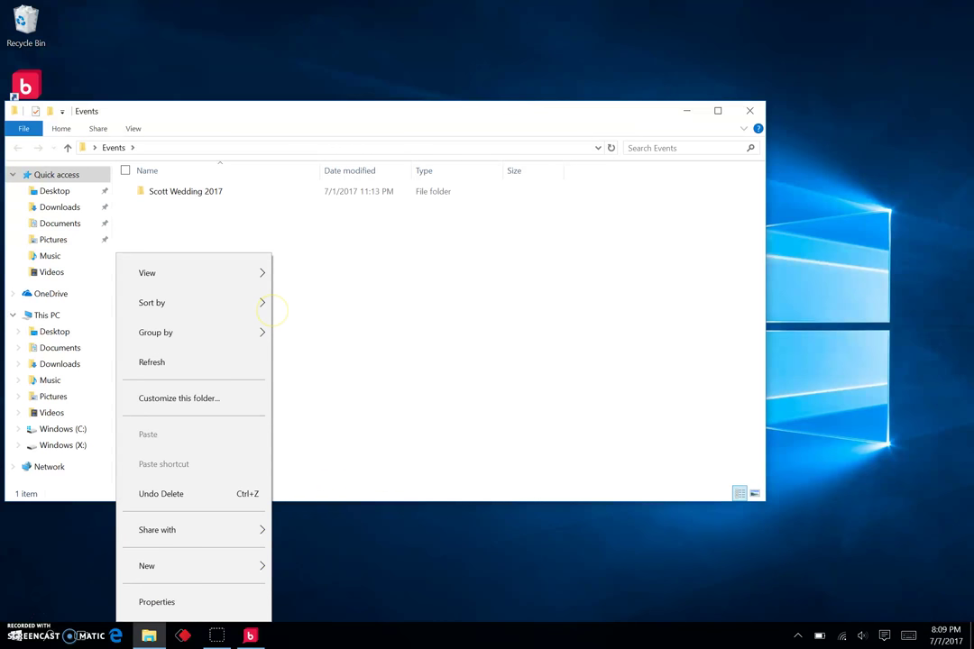
{"action": "left_click", "coordinate": [217, 568]}
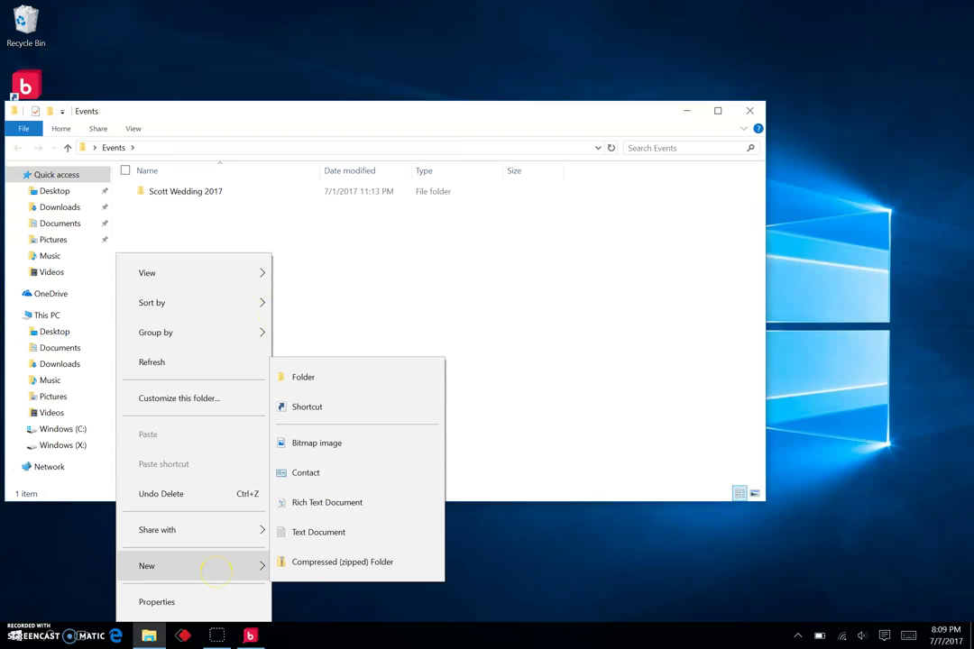
{"action": "left_click", "coordinate": [305, 377]}
{"action": "type", "text": "te"}
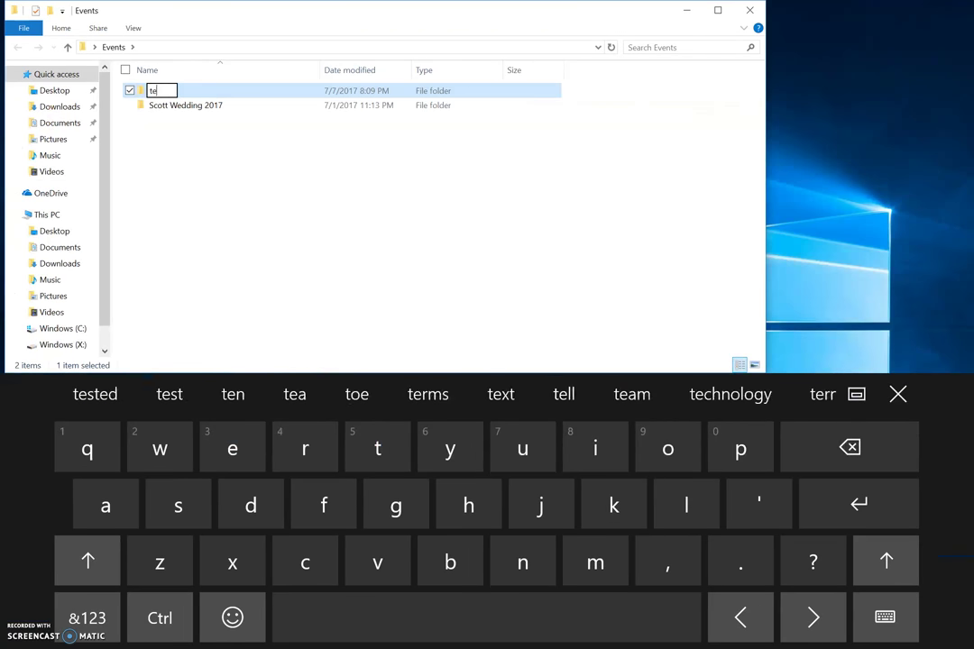
{"action": "type", "text": "st e"}
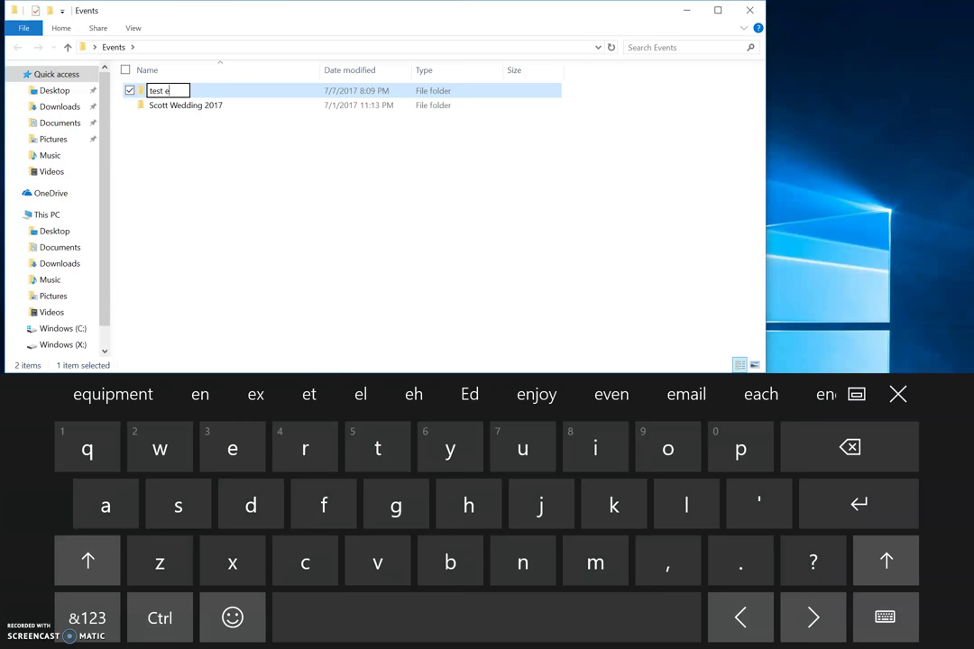
{"action": "type", "text": "ven"}
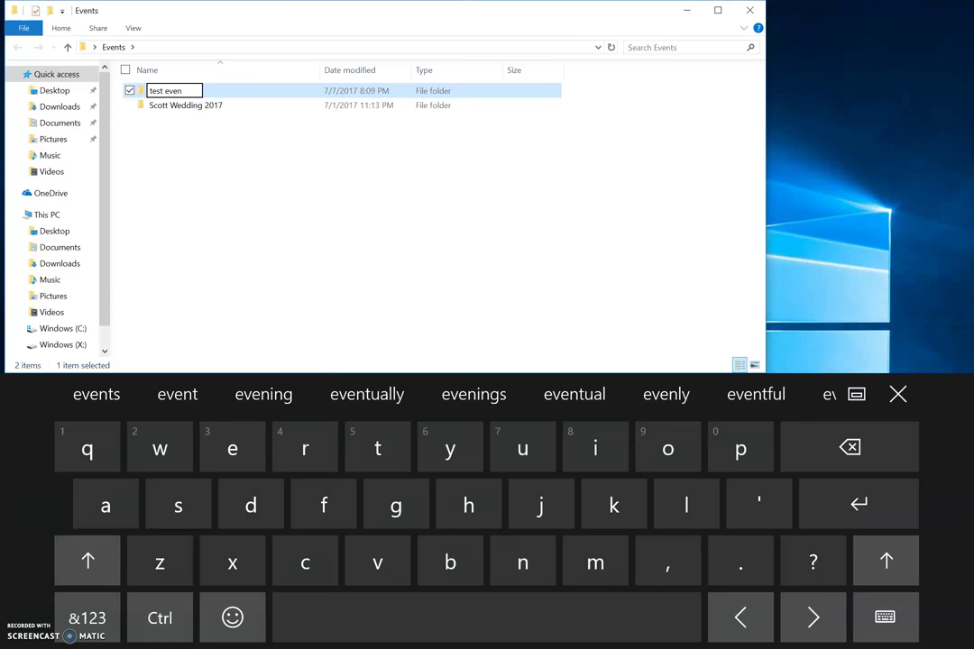
{"action": "type", "text": "t"}
{"action": "key", "text": "Return"}
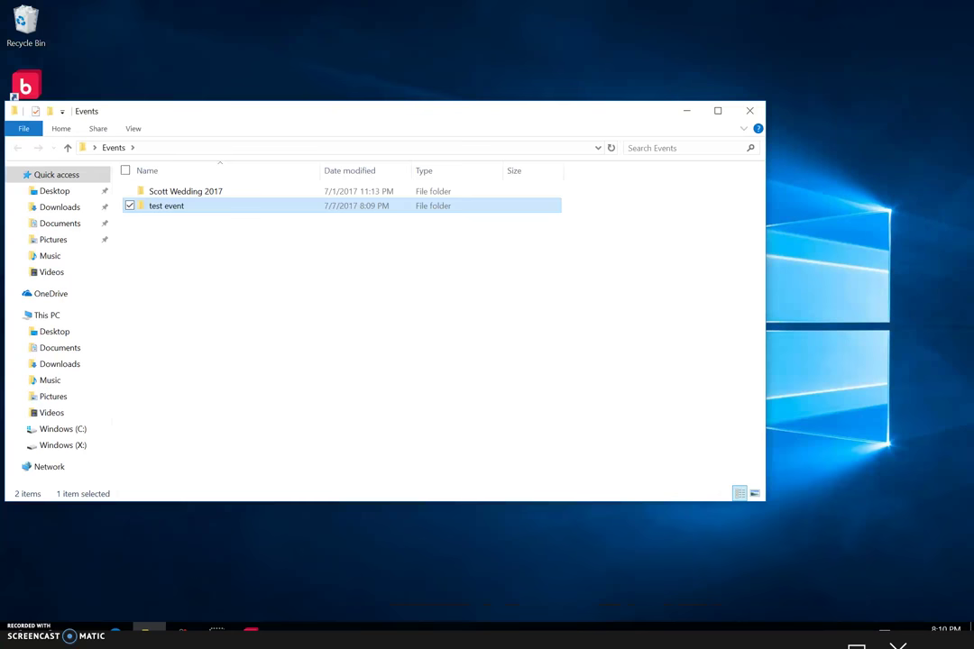
Step: Create a subfolder named "org" inside the test event folder and switch back to Darkroom Booth
{"action": "double_click", "coordinate": [219, 207]}
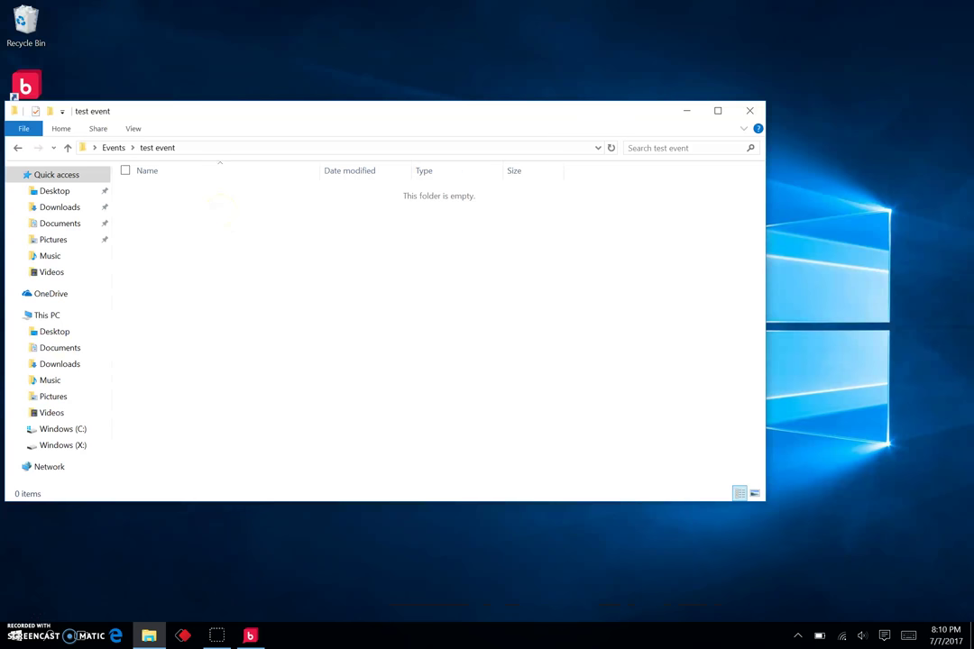
{"action": "left_click", "coordinate": [235, 262]}
{"action": "left_click", "coordinate": [263, 289]}
{"action": "right_click", "coordinate": [263, 289]}
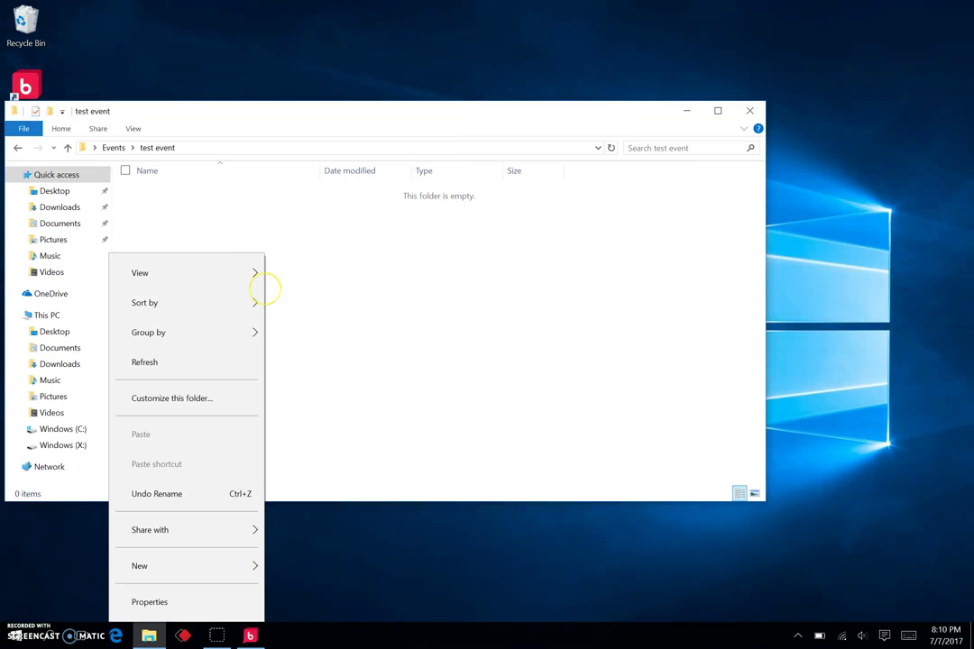
{"action": "left_click", "coordinate": [203, 566]}
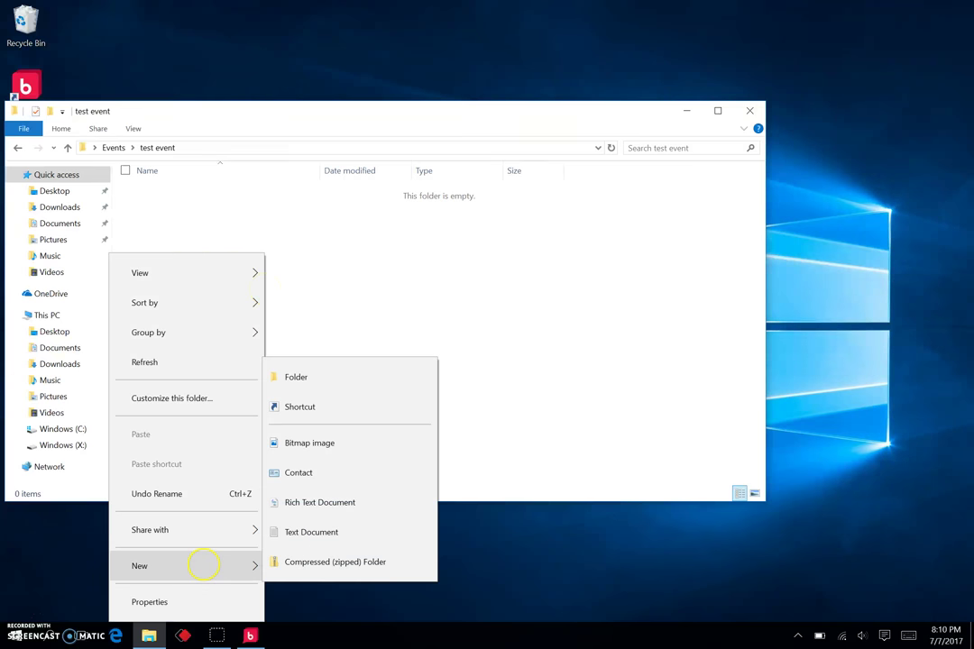
{"action": "left_click", "coordinate": [296, 377]}
{"action": "type", "text": "o"}
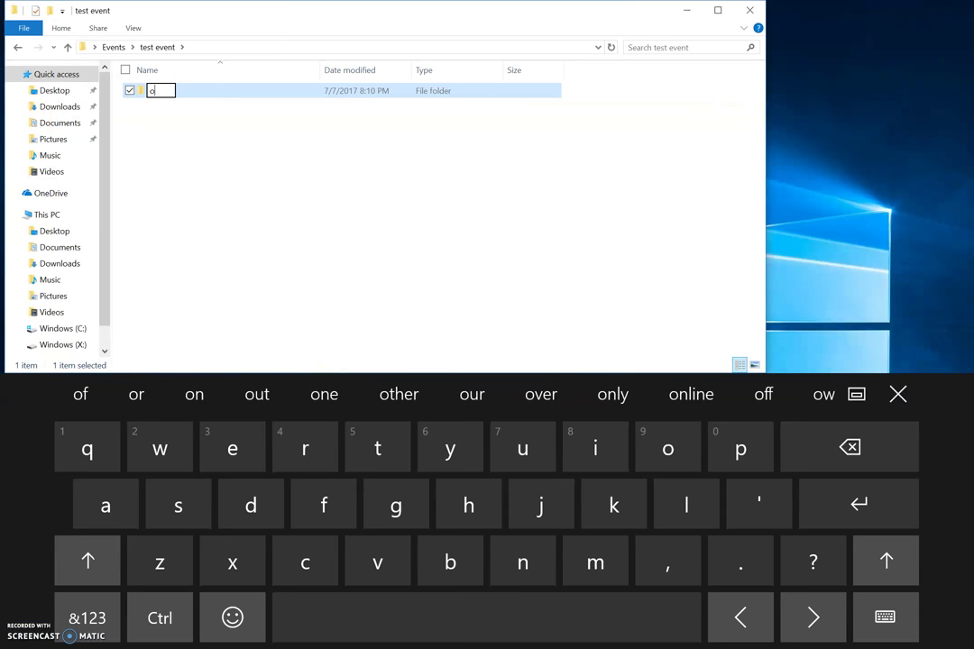
{"action": "type", "text": "rg"}
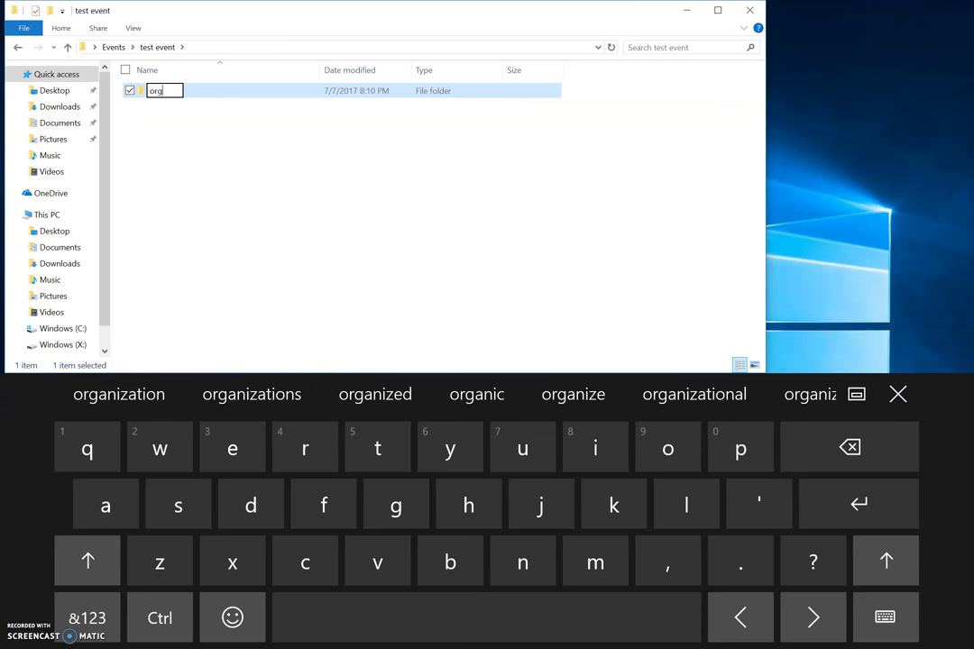
{"action": "key", "text": "Return"}
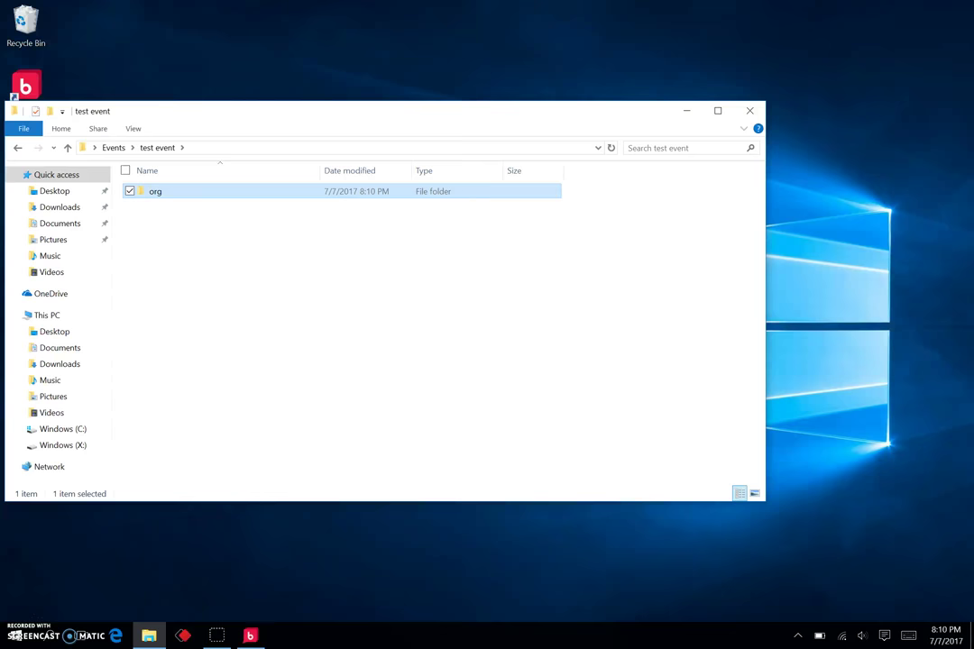
{"action": "left_click", "coordinate": [250, 636]}
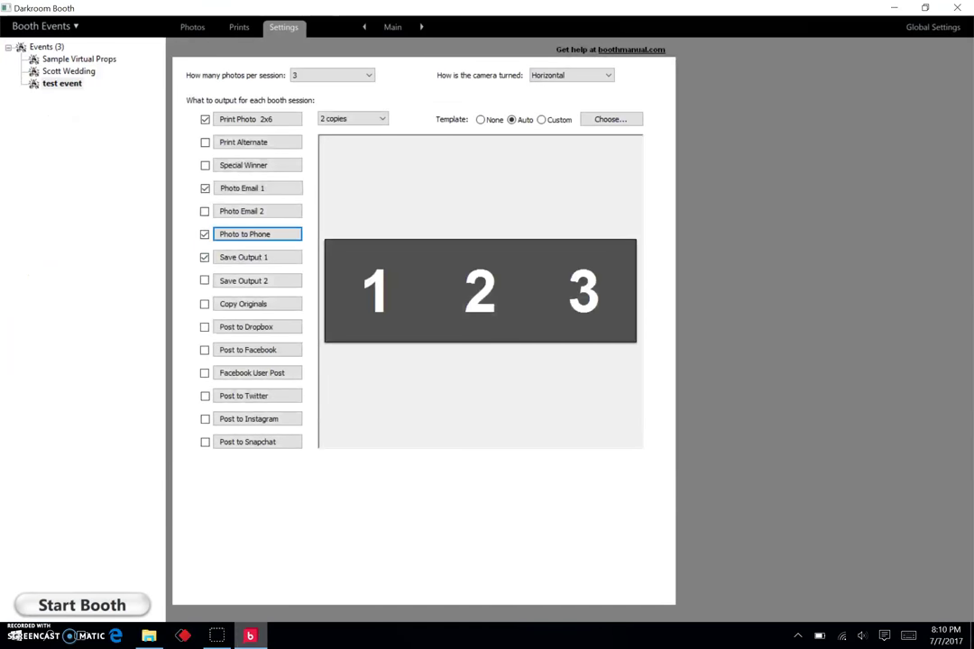
Step: Set the Save Output 1 folder to the test event folder inside Events and accept the output settings
{"action": "left_click", "coordinate": [276, 257]}
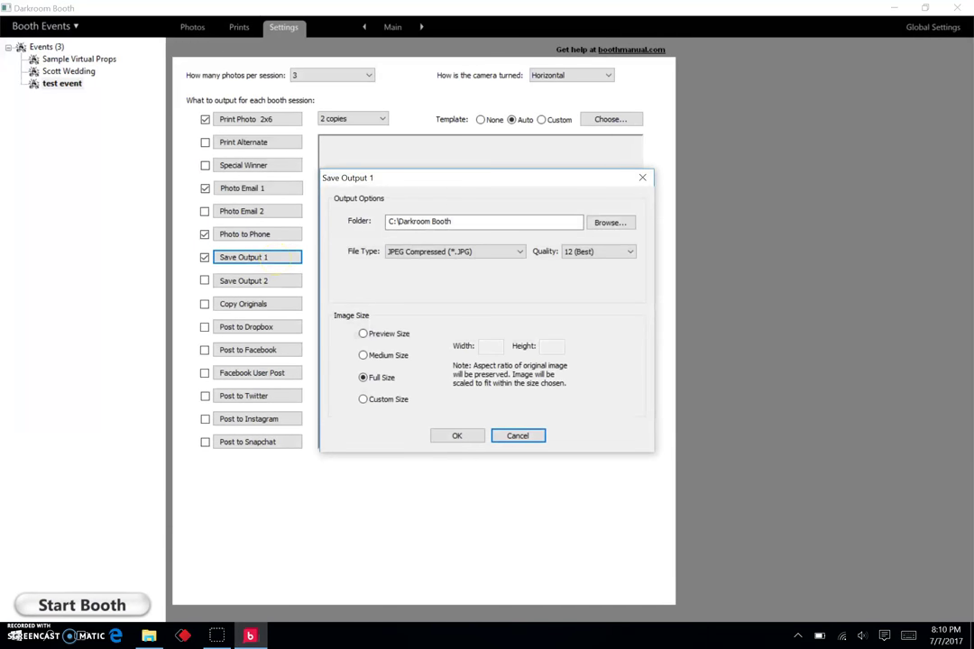
{"action": "left_click", "coordinate": [611, 223]}
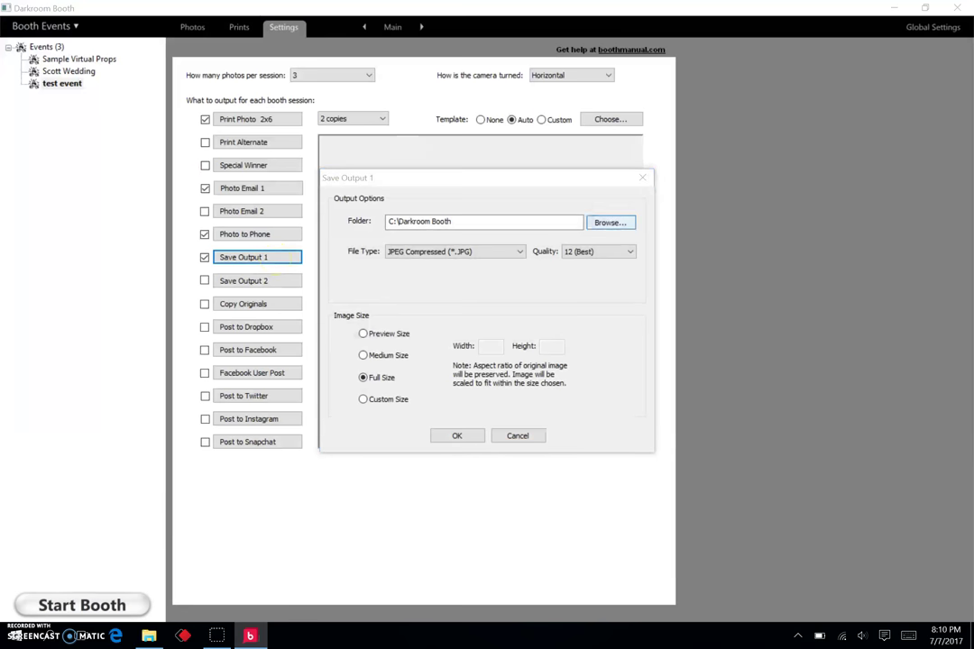
{"action": "scroll", "coordinate": [403, 377], "scroll_direction": "down", "scroll_amount": 1}
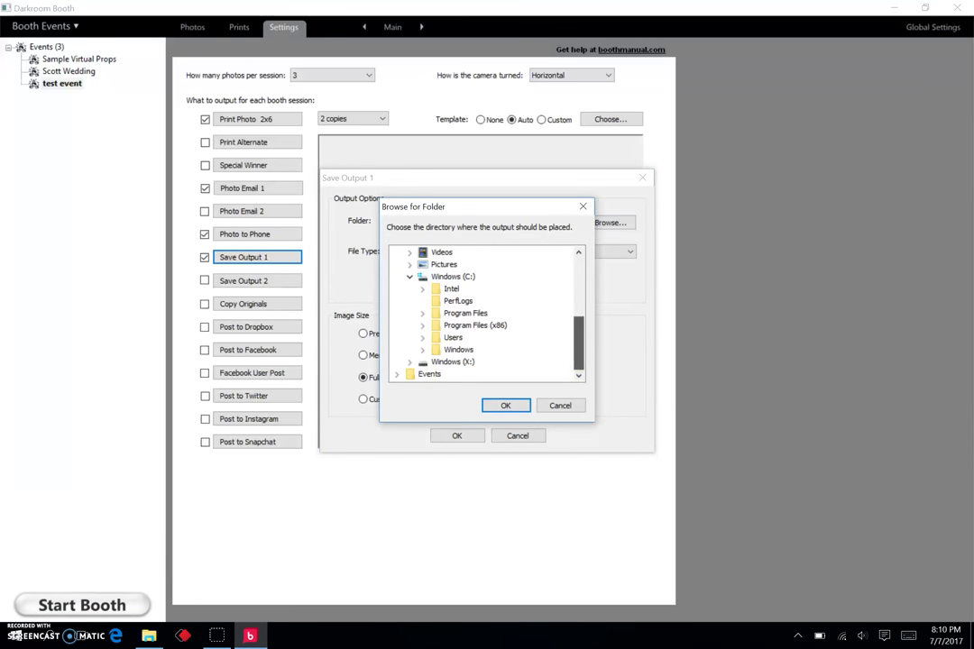
{"action": "scroll", "coordinate": [403, 377], "scroll_direction": "down", "scroll_amount": 2}
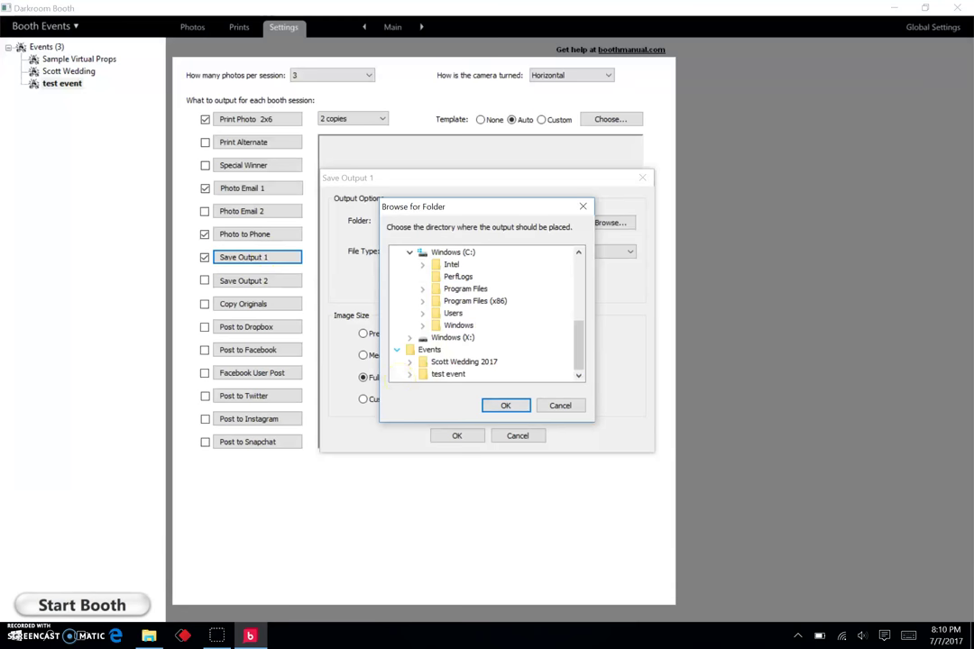
{"action": "left_click", "coordinate": [447, 373]}
{"action": "left_click", "coordinate": [505, 405]}
{"action": "left_click", "coordinate": [458, 436]}
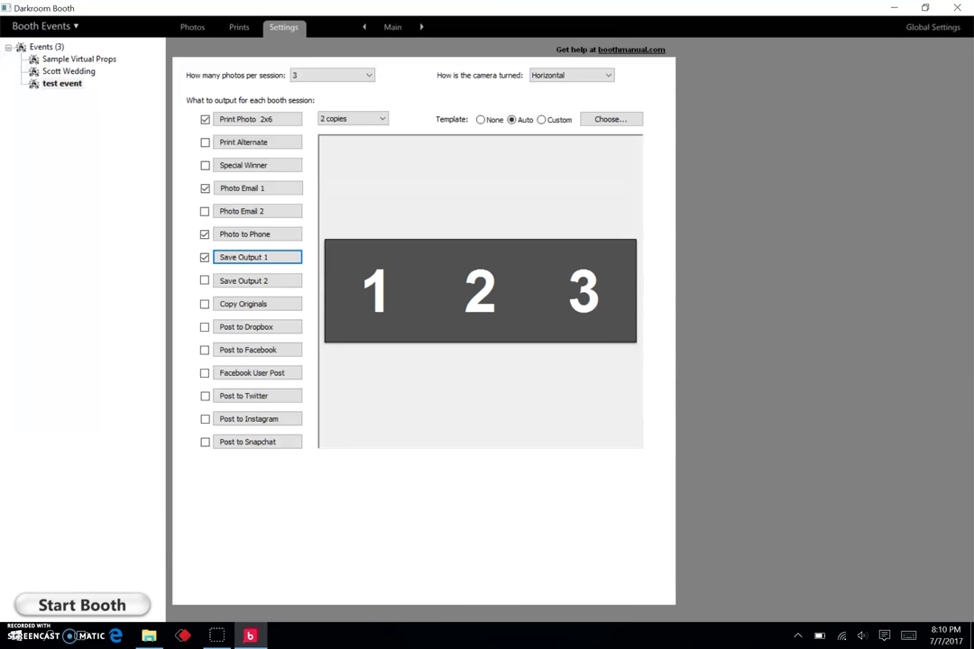
Step: Enable Copy Originals with its output folder set to the org subfolder of Events\test event
{"action": "left_click", "coordinate": [257, 304]}
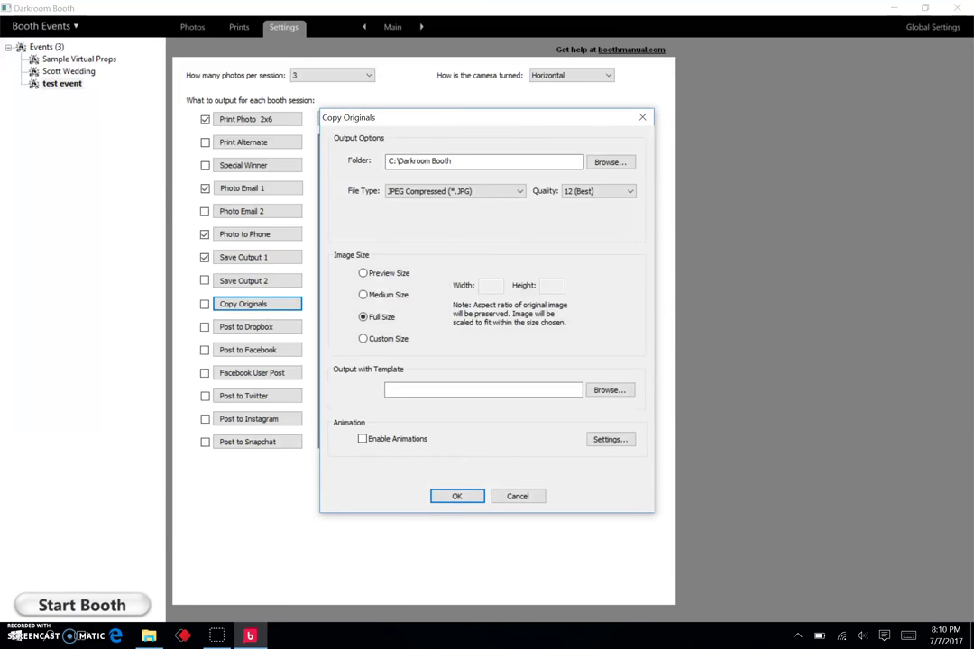
{"action": "left_click", "coordinate": [610, 162]}
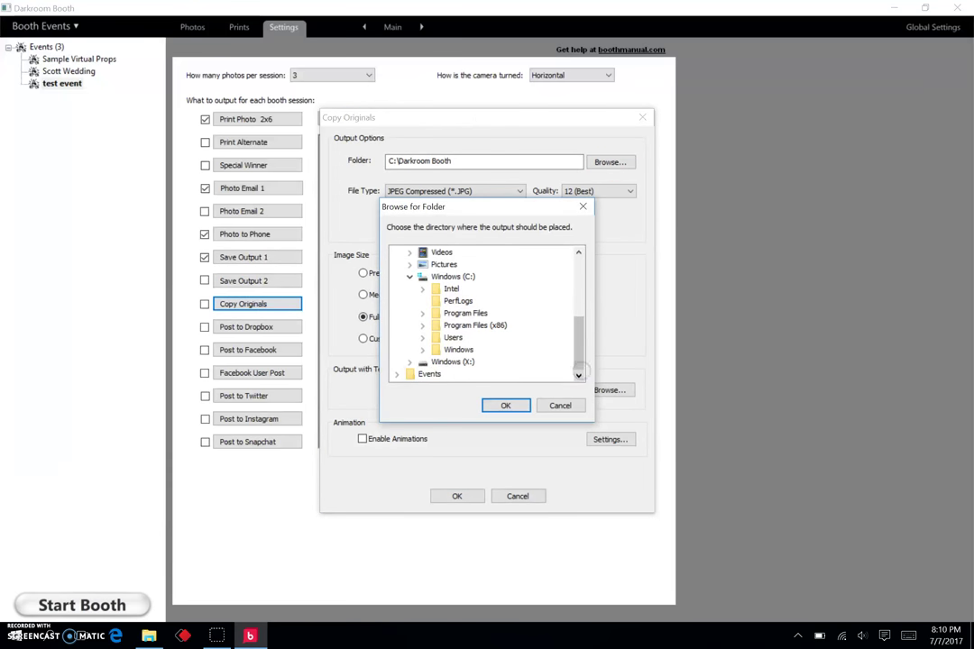
{"action": "left_click", "coordinate": [397, 373]}
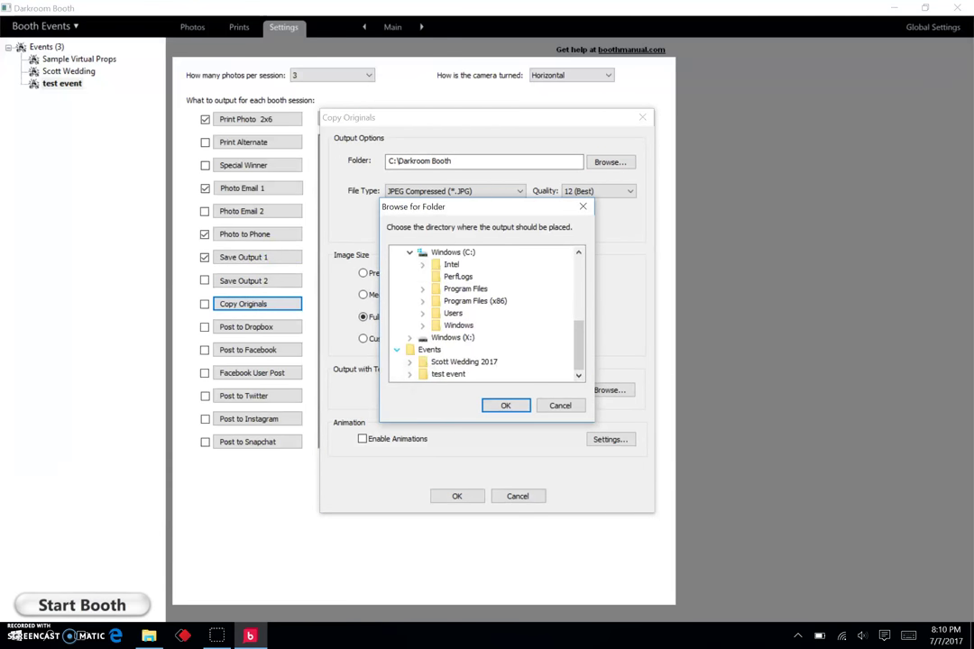
{"action": "left_click", "coordinate": [448, 373]}
{"action": "key", "text": "Right"}
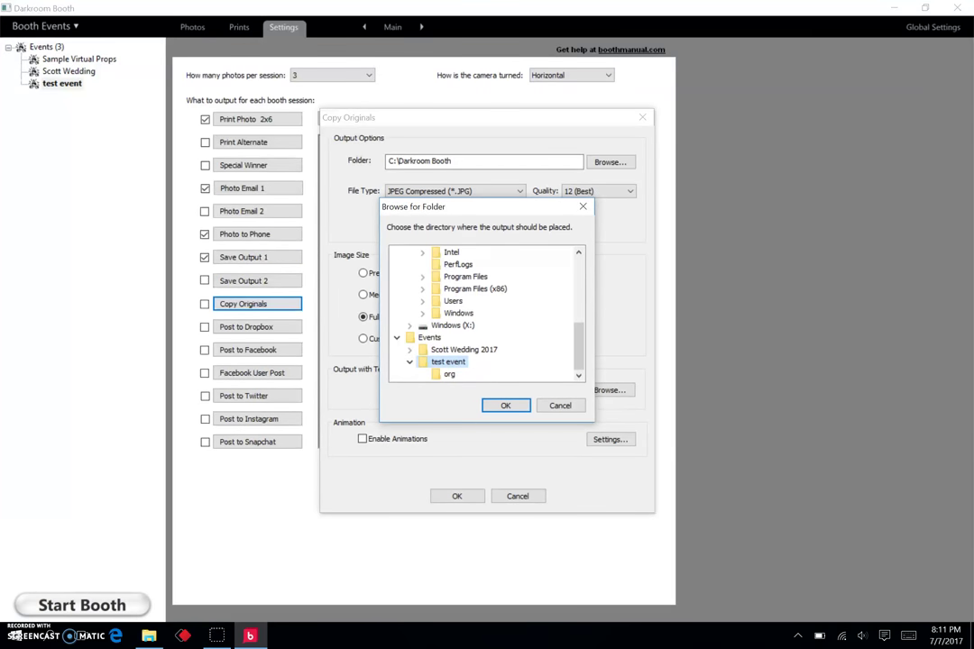
{"action": "left_click", "coordinate": [449, 374]}
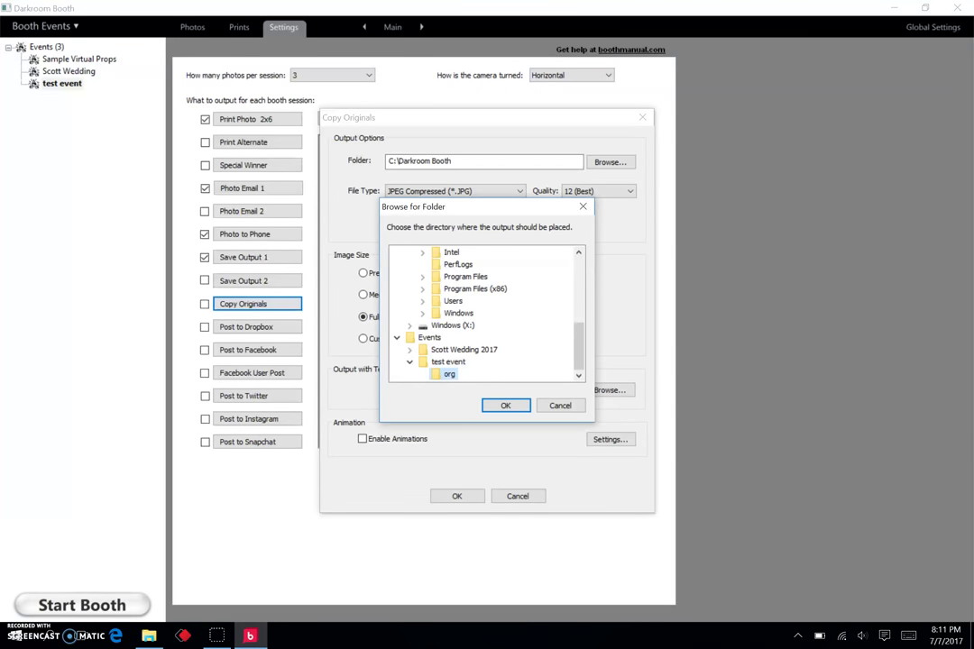
{"action": "key", "text": "Return"}
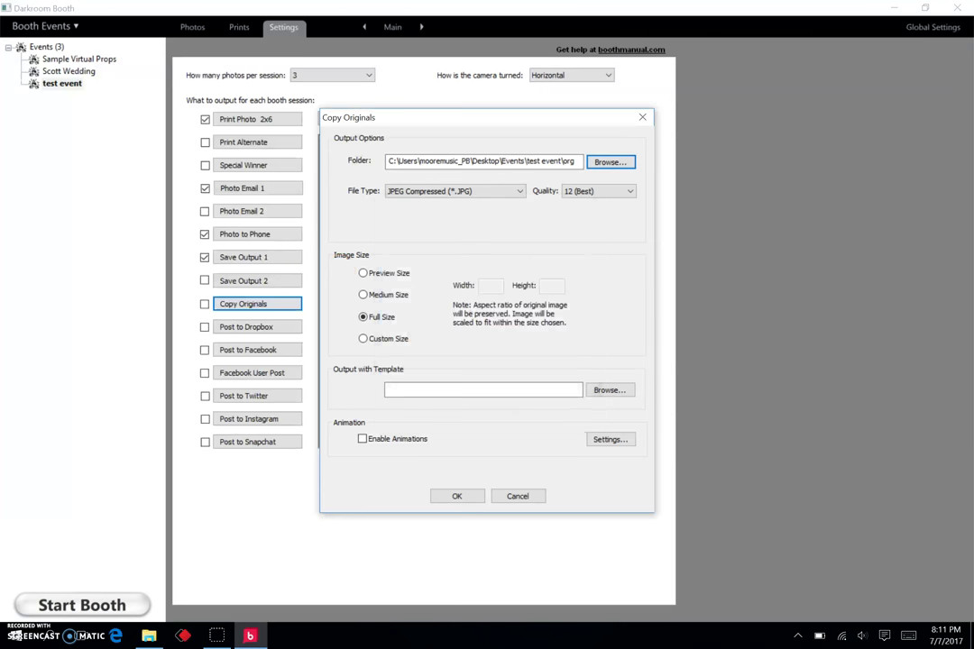
{"action": "key", "text": "Return"}
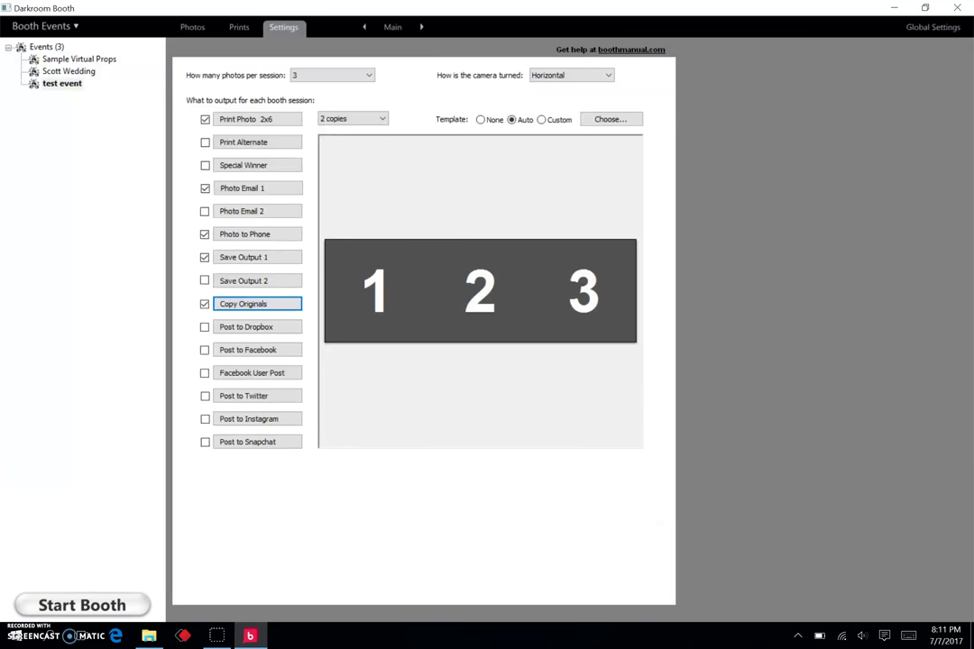
Step: Enable the Twitter, Instagram and Snapchat posts and choose MME-ScottWedding2017-2x6 as the custom print template
{"action": "left_click", "coordinate": [205, 396]}
{"action": "left_click", "coordinate": [205, 419]}
{"action": "left_click", "coordinate": [205, 442]}
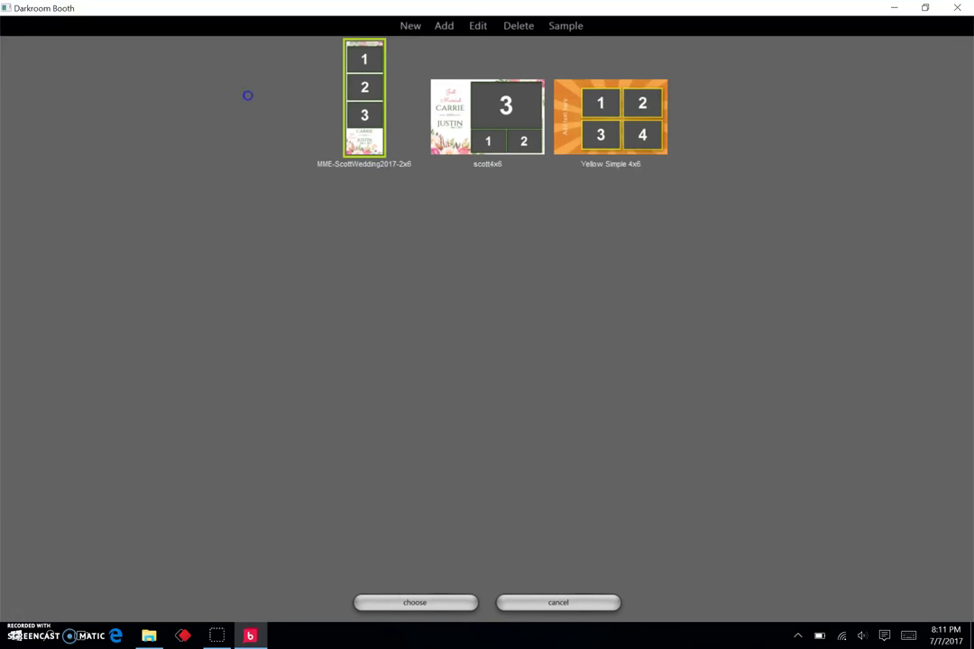
{"action": "left_click", "coordinate": [415, 603]}
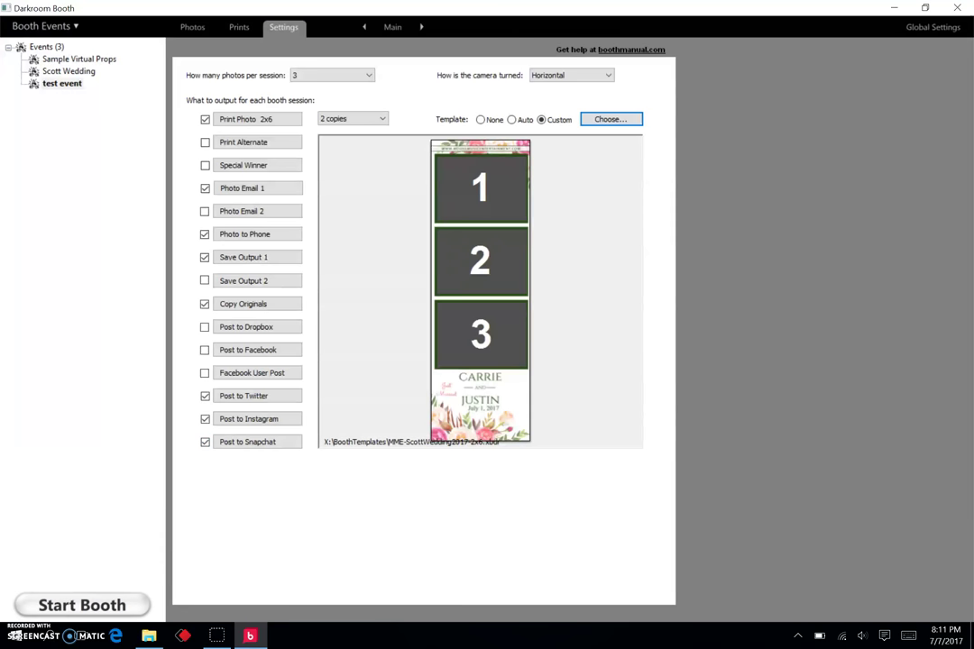
Step: Choose Scott-Wedding-Screen as the on-screen template for the event and return to the main event settings
{"action": "left_click", "coordinate": [421, 27]}
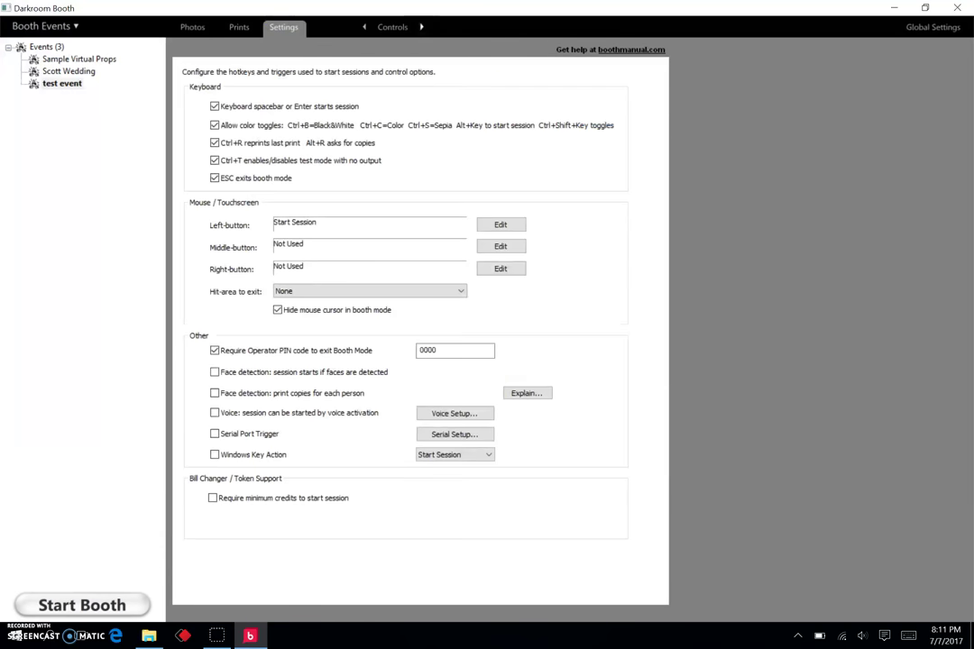
{"action": "left_click", "coordinate": [421, 27]}
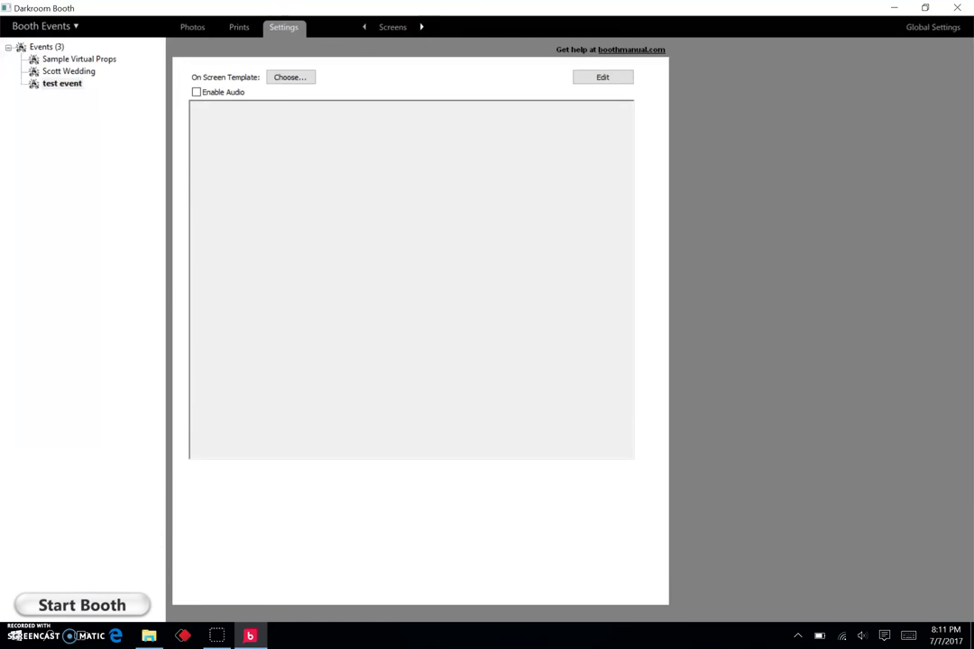
{"action": "left_click", "coordinate": [293, 76]}
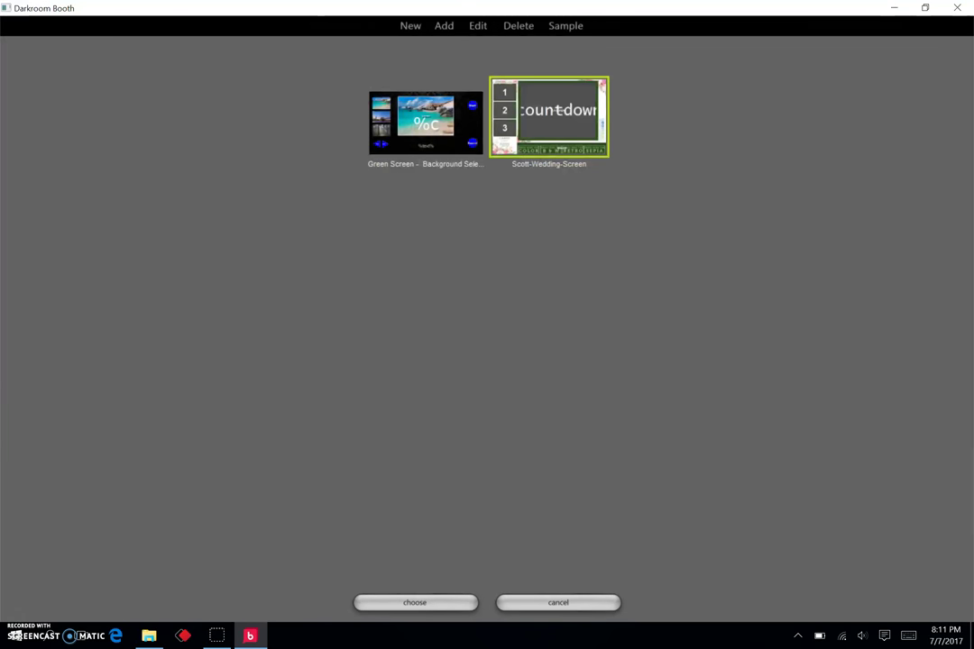
{"action": "left_click", "coordinate": [435, 600]}
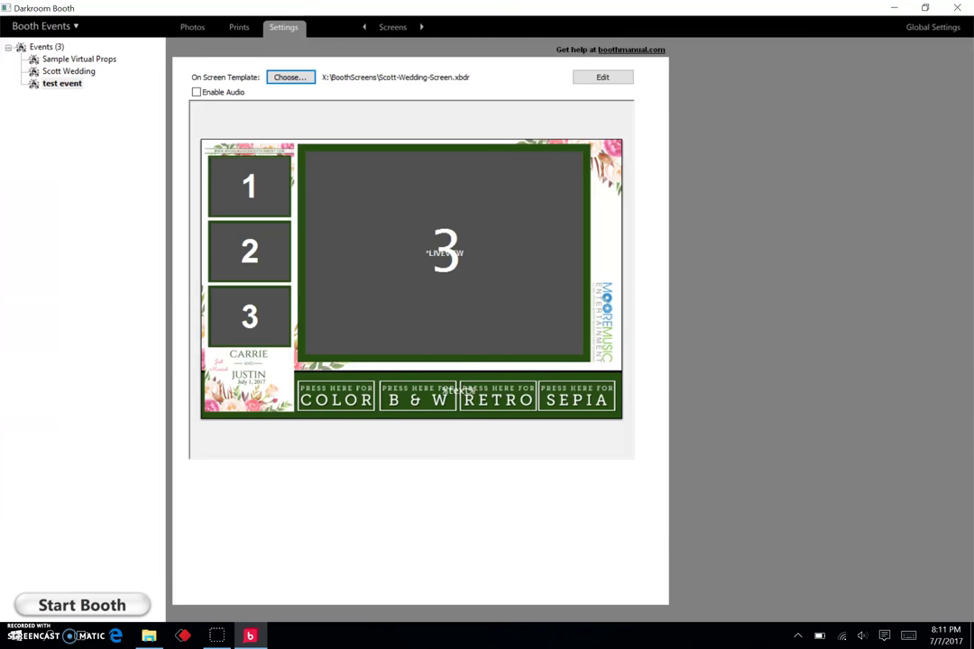
{"action": "left_click", "coordinate": [421, 27]}
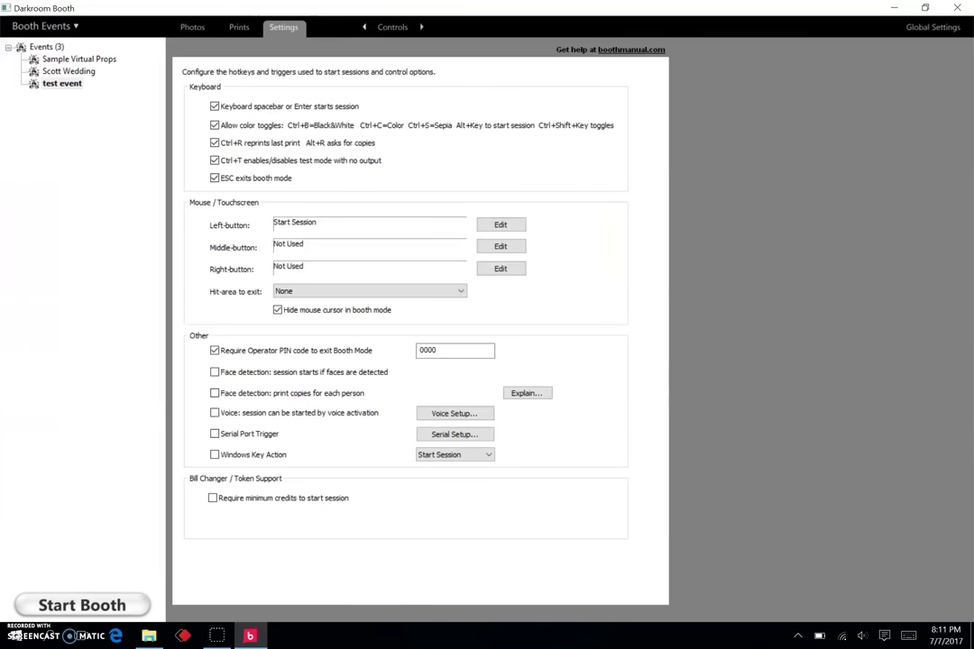
{"action": "left_click", "coordinate": [363, 27]}
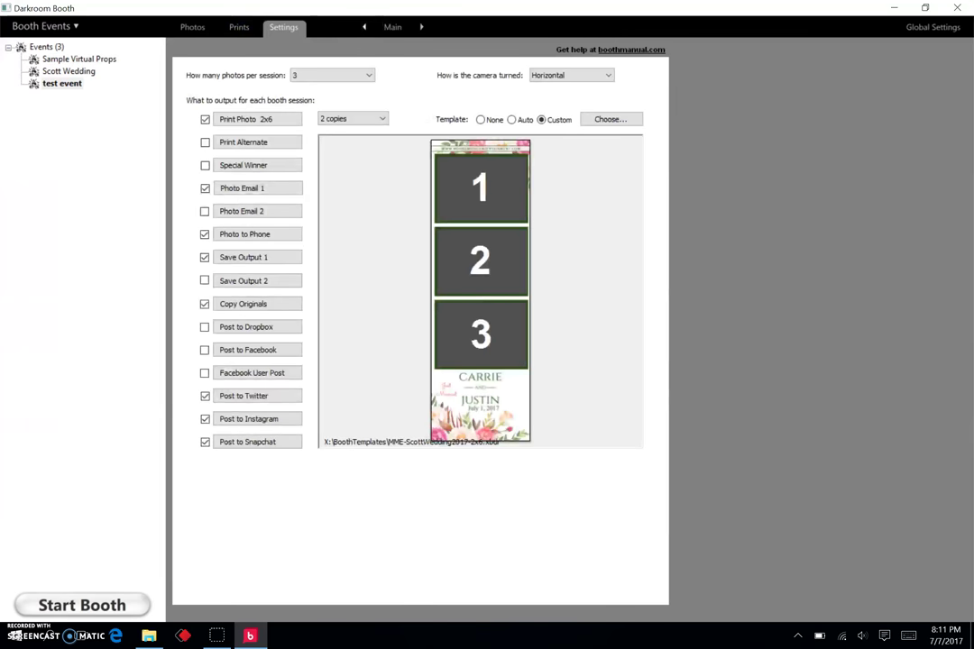